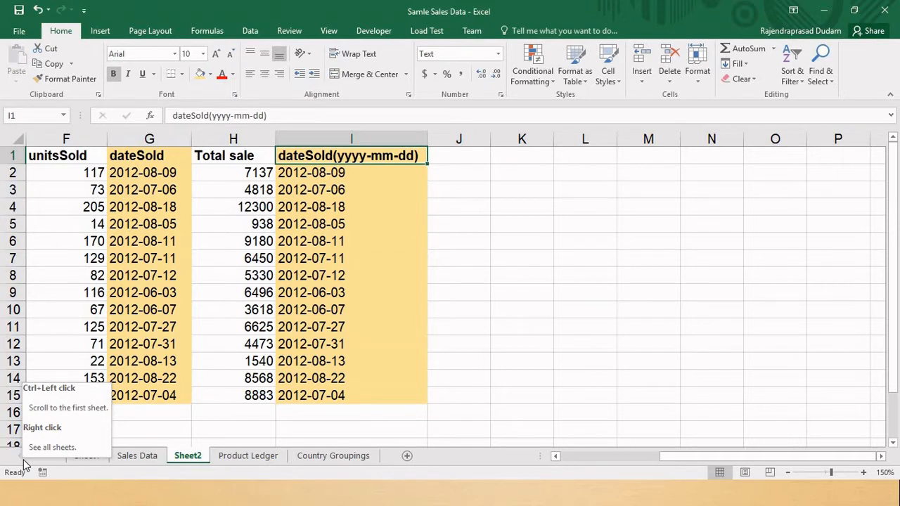
key("Right")
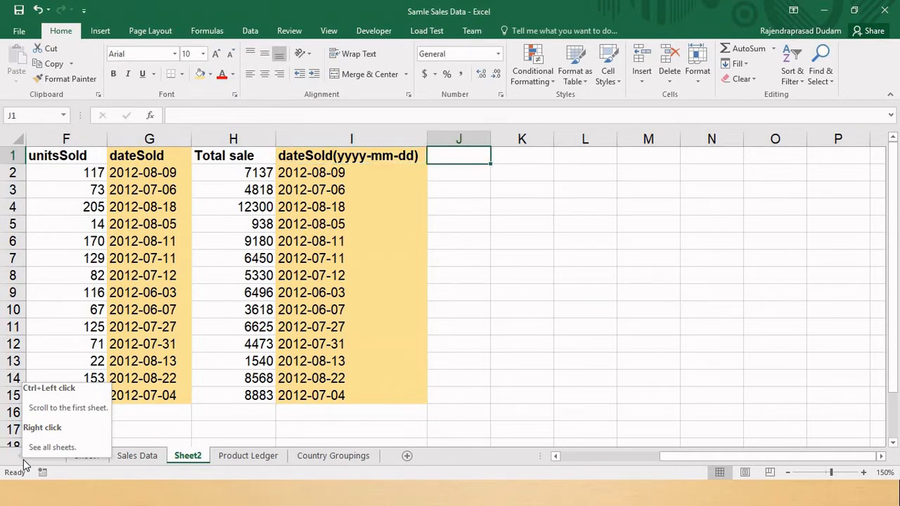
key("Left")
key("ctrl+space")
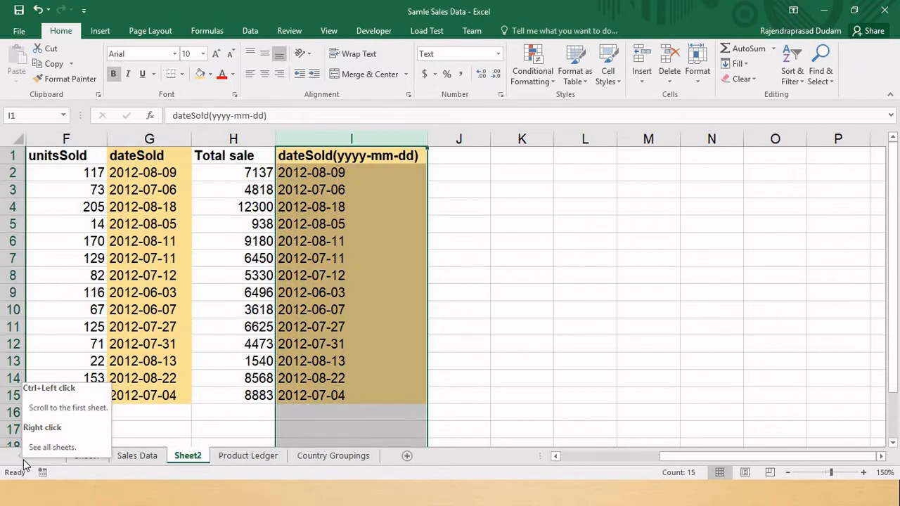
key("Right")
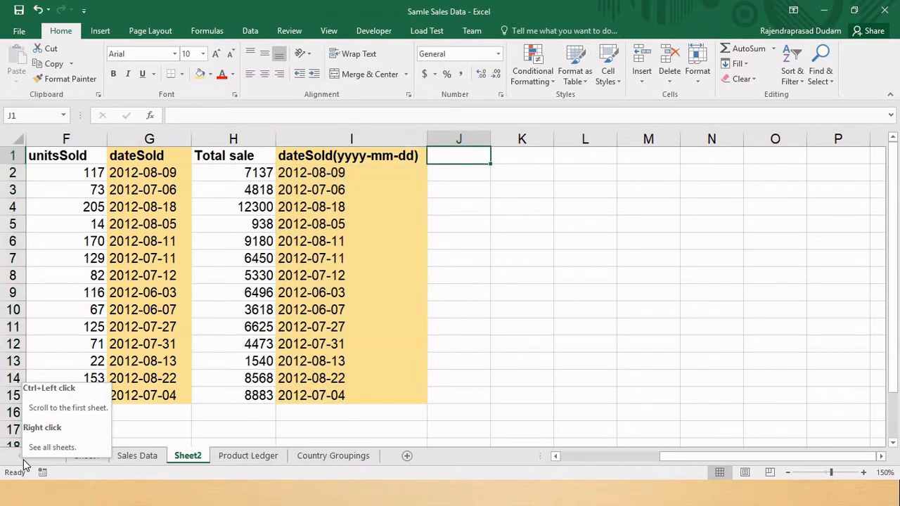
key("Left")
key("Right")
key("Left")
key("Down")
key("Down")
key("Right")
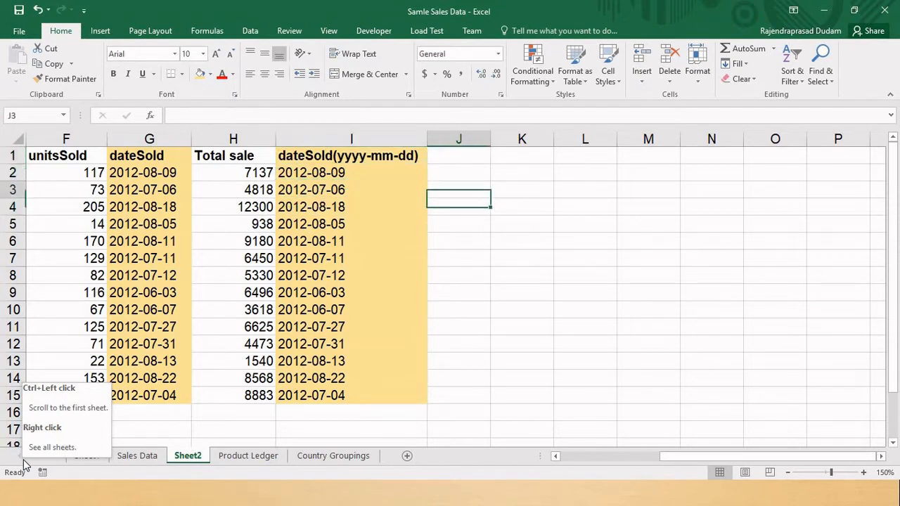
- Enter the header "month num" in cell J1, beside the dateSold(yyyy-mm-dd) column
key("Up")
key("Up")
type("month num")
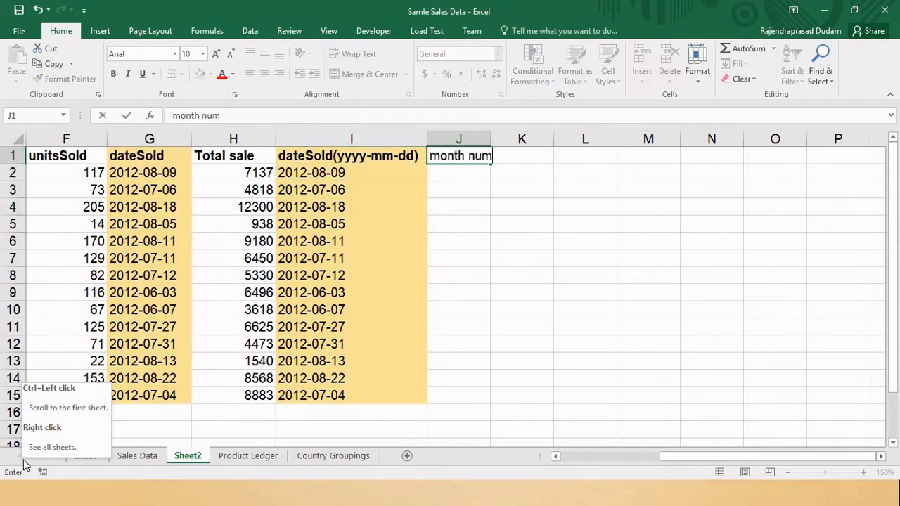
key("Return")
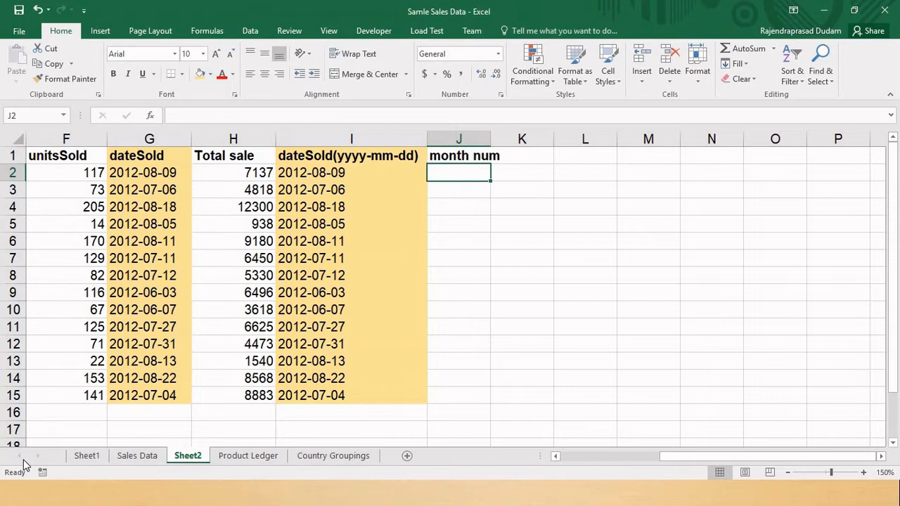
- Enter the formula =MONTH(I2) in cell J2 to extract the month number from the date
type("=month")
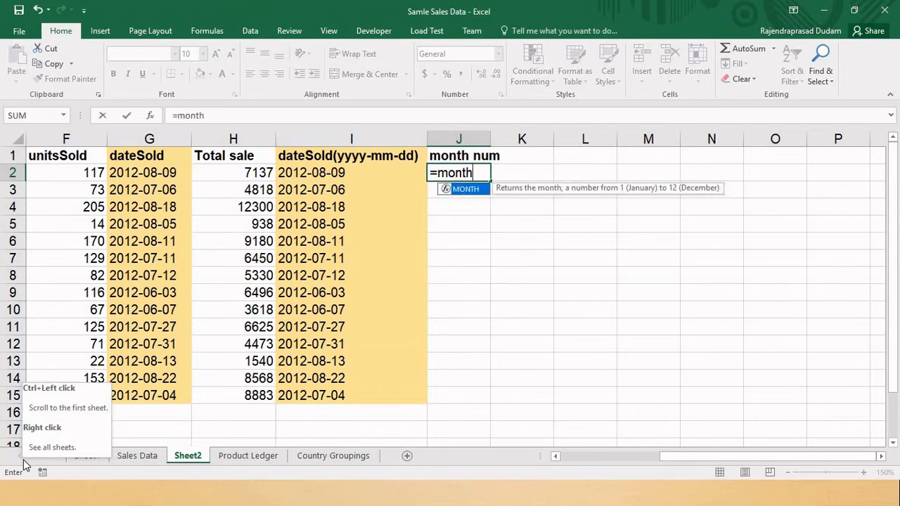
key("Tab")
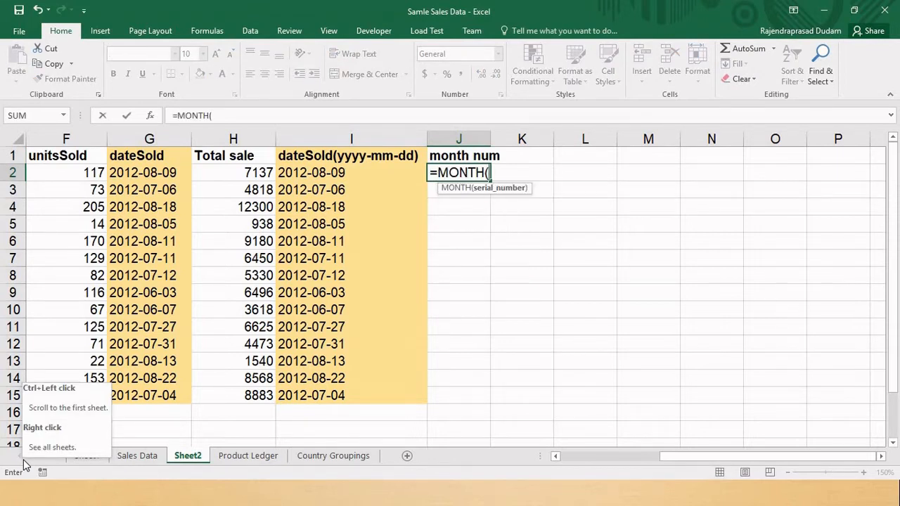
type("I2)")
key("ctrl+Return")
- Fill the MONTH formula from J2 down through J15, the last data row
key("Left")
key("ctrl+Down")
key("Right")
key("ctrl+shift+Up")
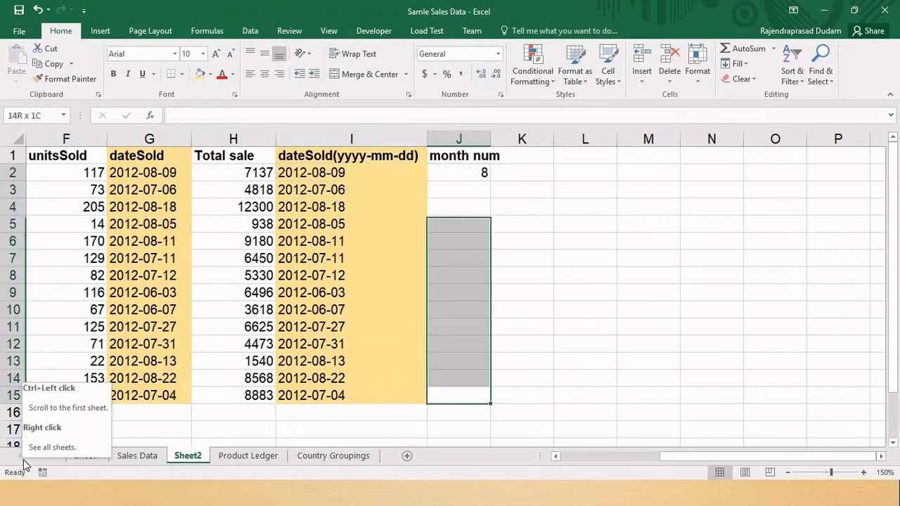
key("ctrl+d")
key("ctrl+Up")
- Replace the formula in cell J2 with =TEXT(I2,"mm") to return a two-digit month
key("F2")
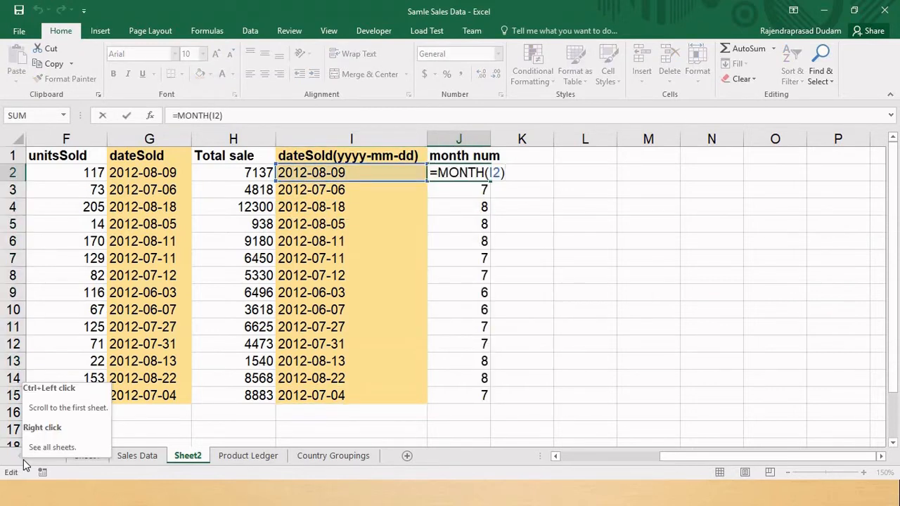
type("tex")
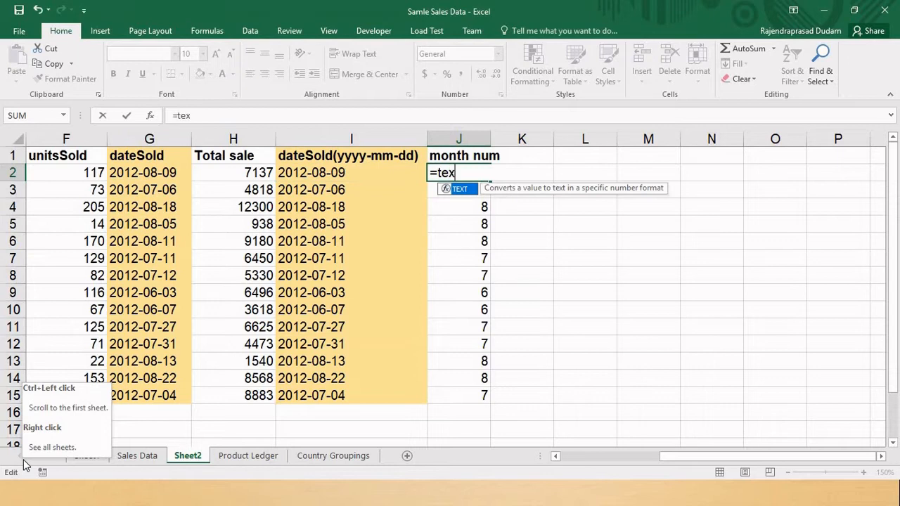
key("Tab")
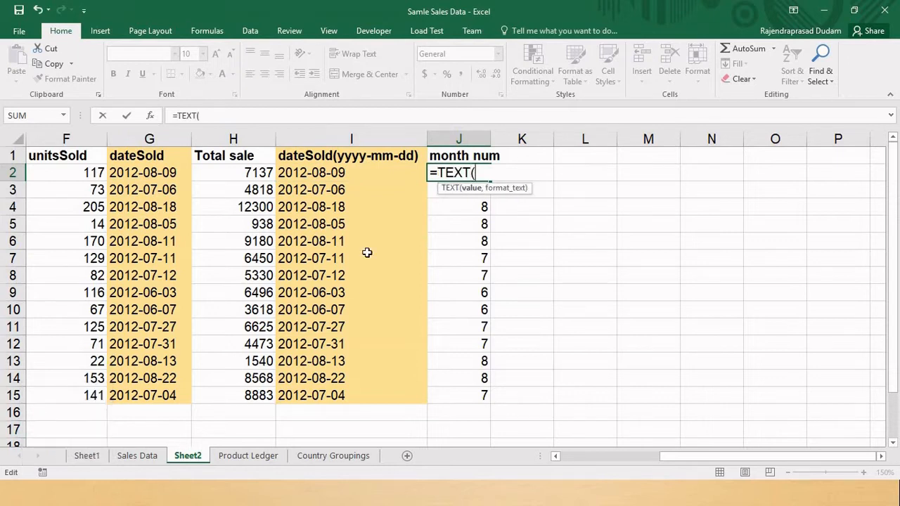
left_click(380, 174)
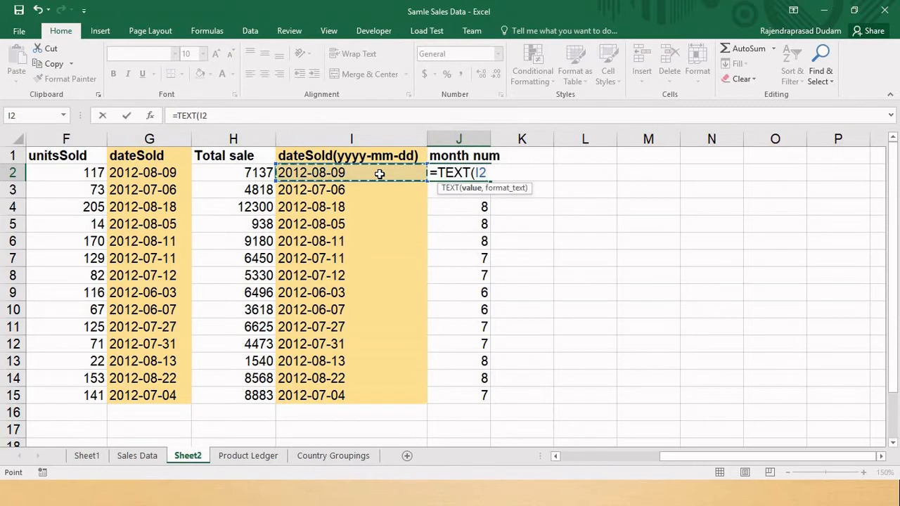
type(",")
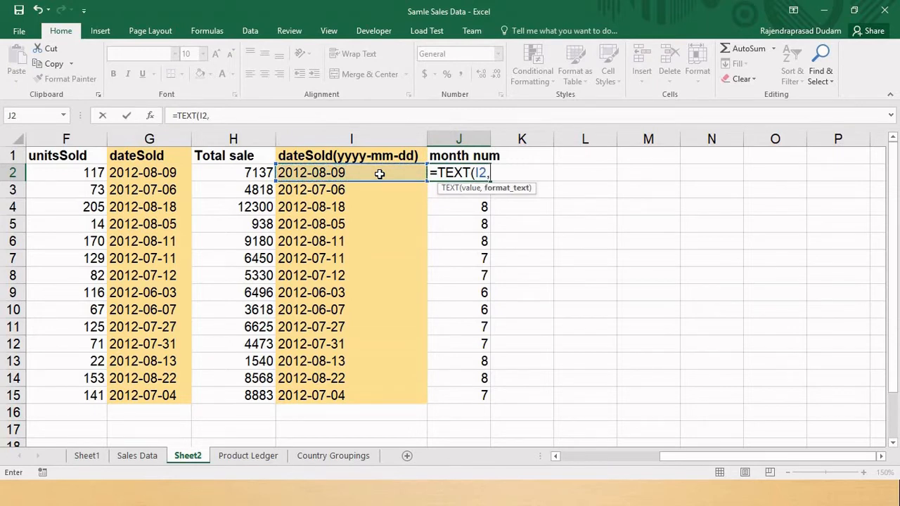
type("\"mm\")")
key("ctrl+Return")
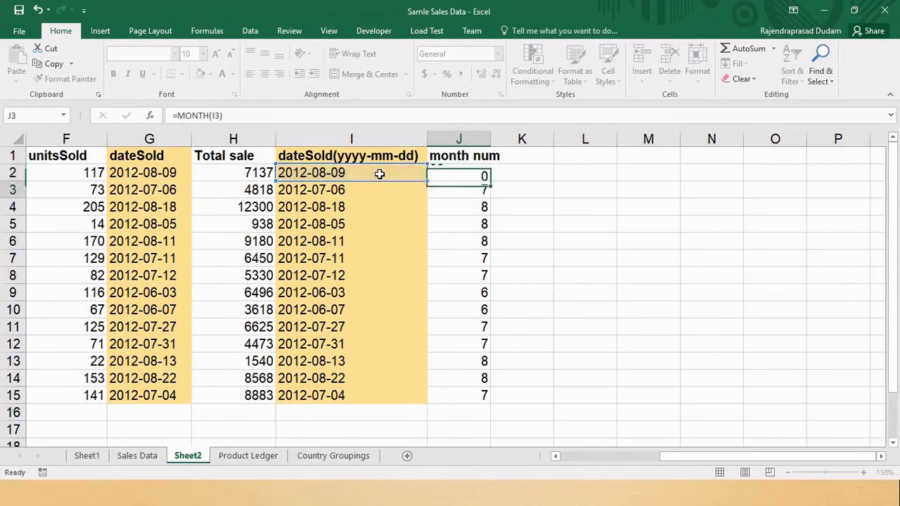
- Fill the "mm" TEXT formula from J2 down through J15
key("ctrl+shift+Down")
key("ctrl+d")
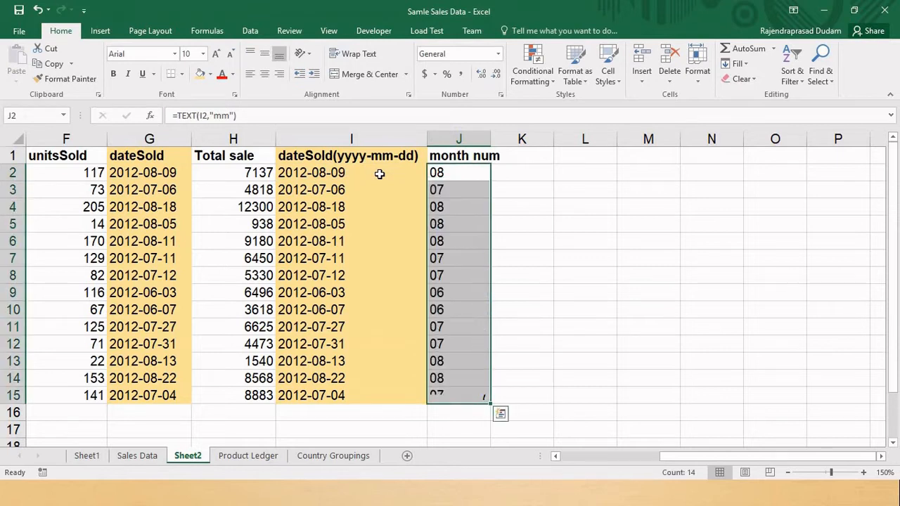
key("Up")
key("Down")
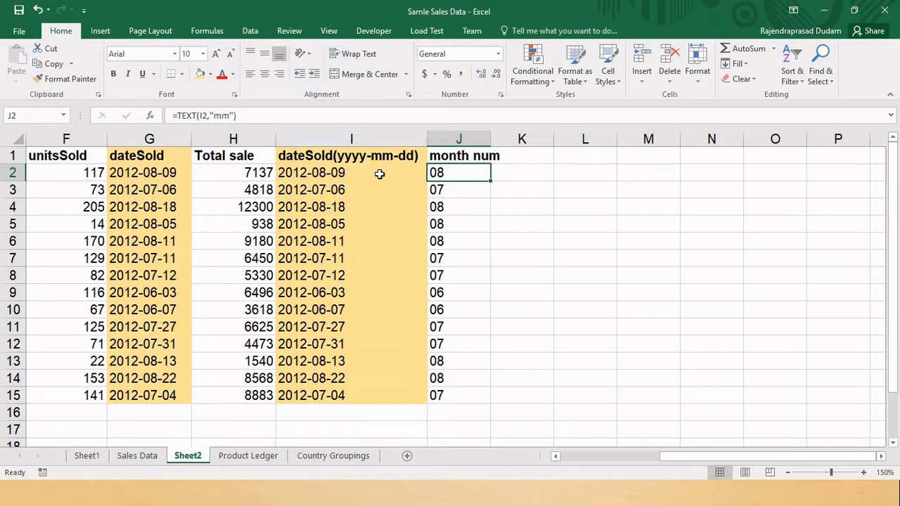
key("Left")
key("Right")
key("Down")
key("Down")
key("Left")
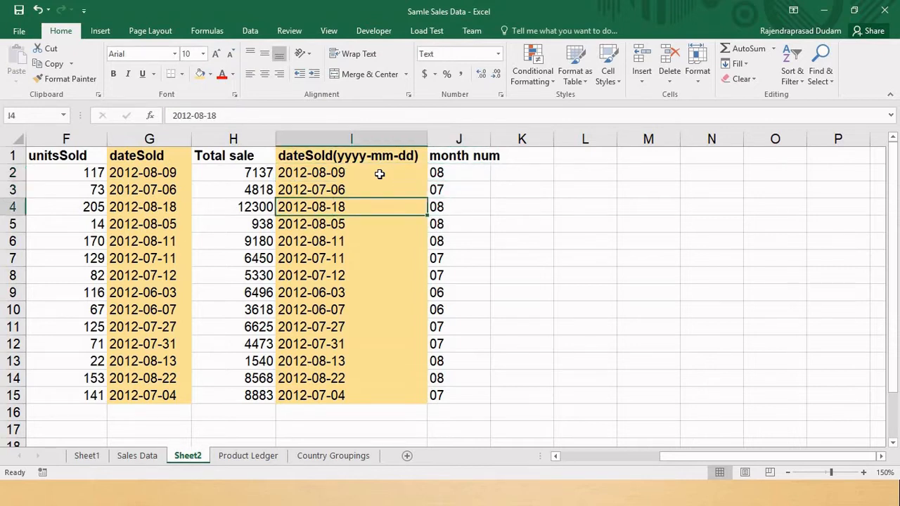
key("Up")
key("Right")
- Change the header in cell J1 to "mm", including the quotation marks
key("Up")
key("Up")
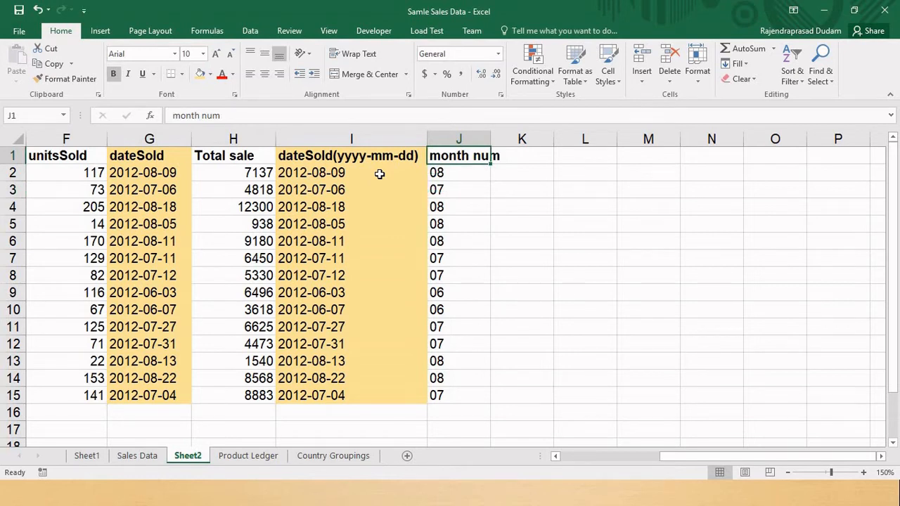
type("mm")
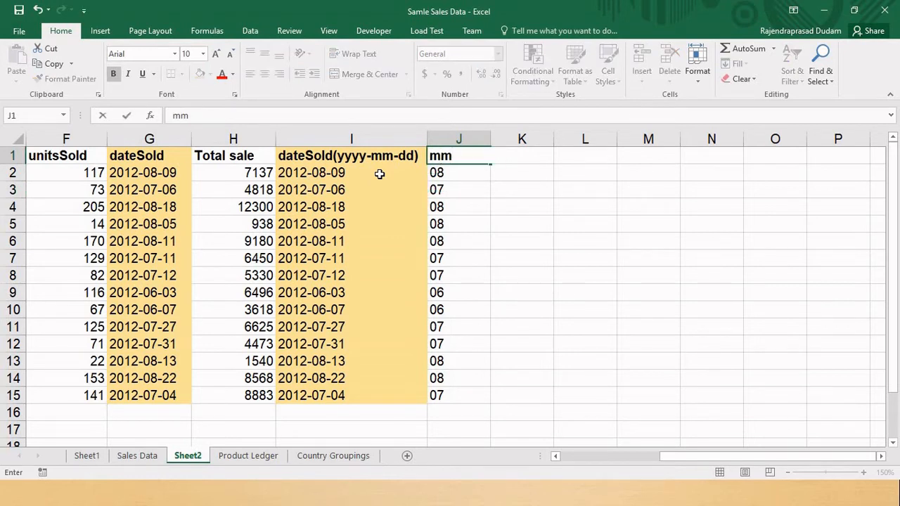
key("BackSpace")
key("BackSpace")
type("\"mm\"")
key("Return")
- Enter the header "mmm", including the quotation marks, in cell K1
key("Up")
key("Right")
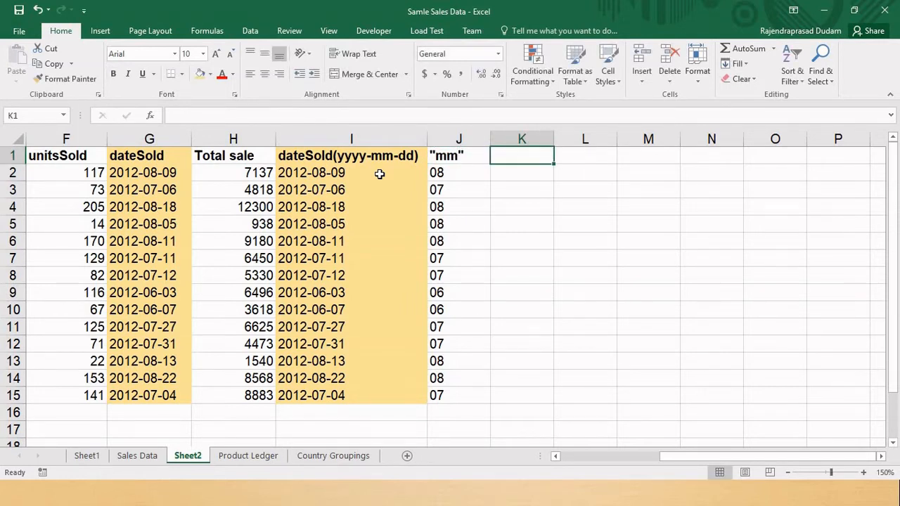
type("\"m")
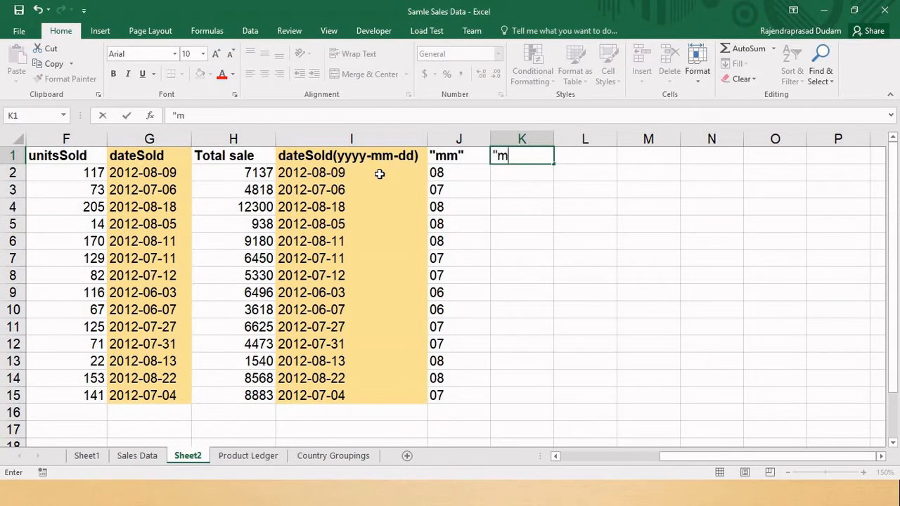
type("mm\"")
key("Return")
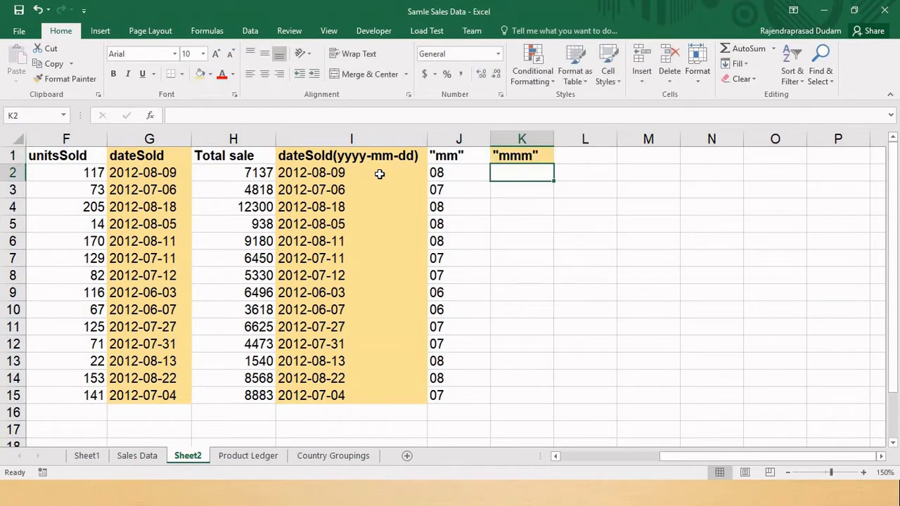
- Enter the formula =TEXT(I2,"mmm") in cell K2 to return the abbreviated month name
type("=TEXT(")
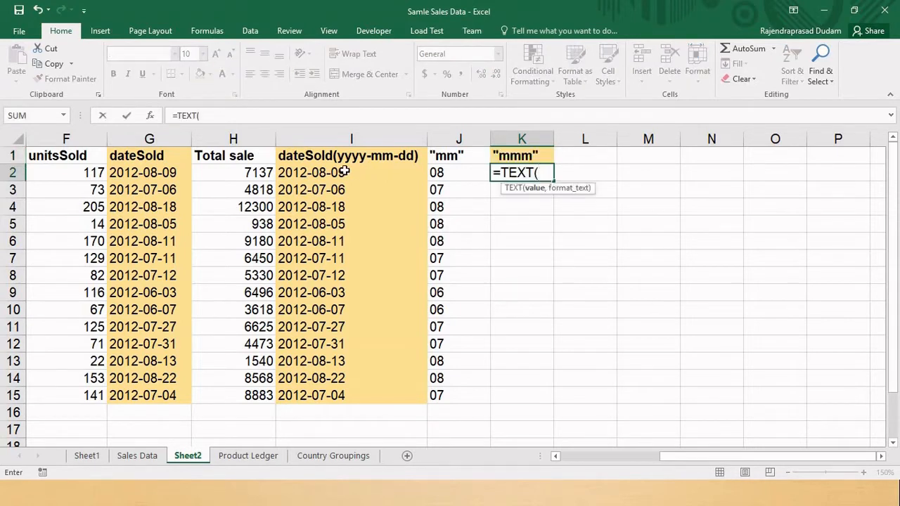
left_click(344, 173)
type(",")
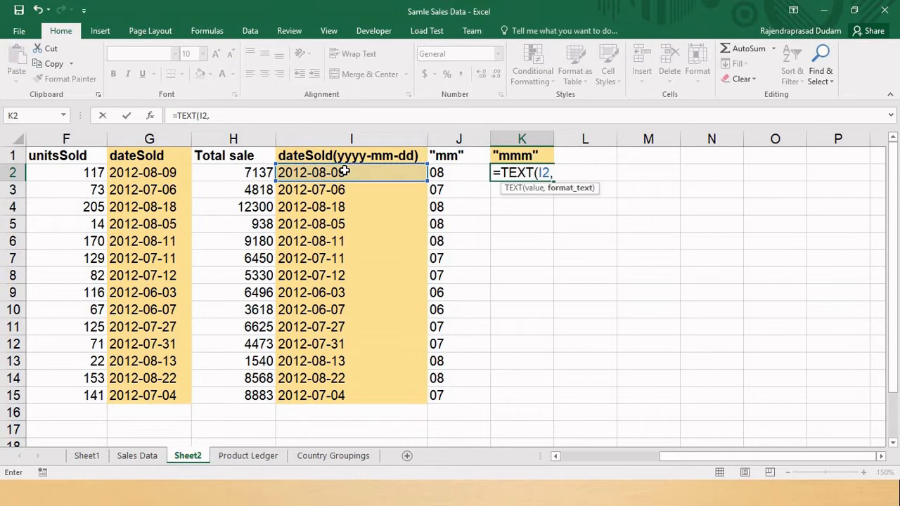
type("\"mmm\")")
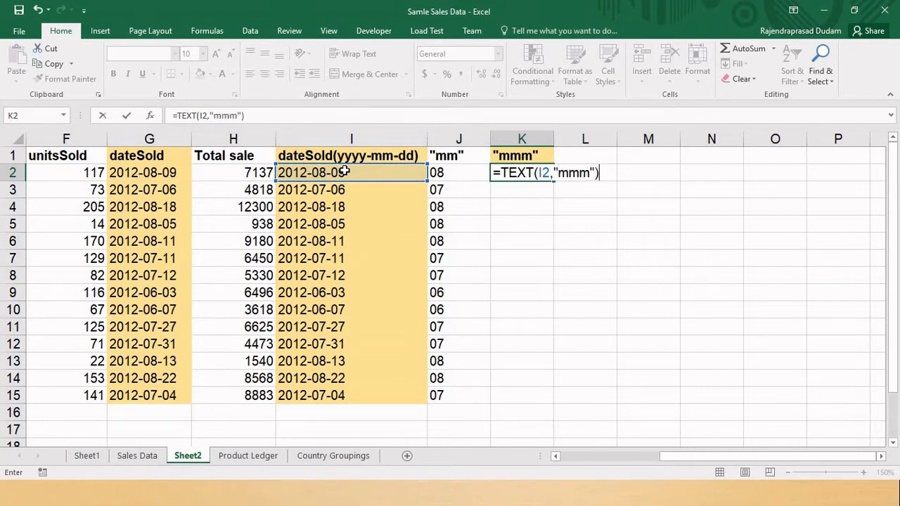
key("Return")
- Copy the formula in K2 and paste it into K3 through K15
key("Up")
key("ctrl+c")
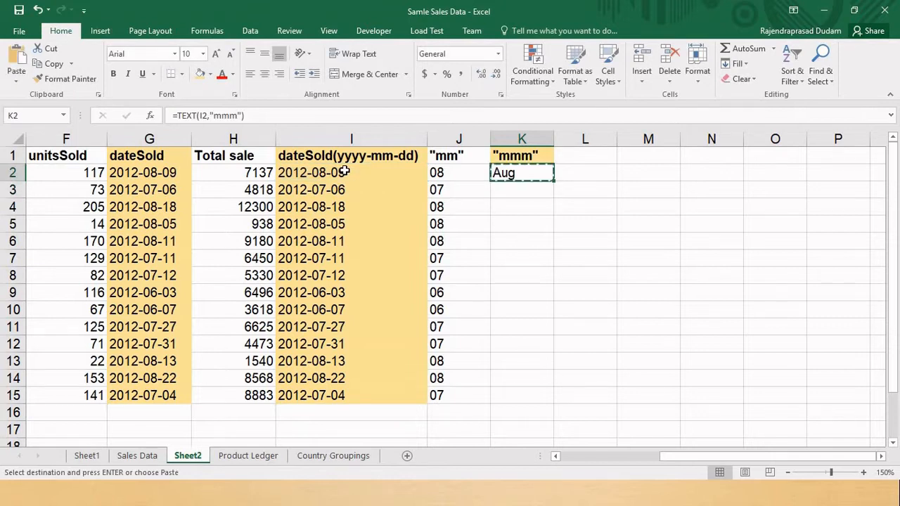
key("Down")
key("shift+Down")
key("shift+Down")
key("shift+Down")
key("shift+Down")
key("shift+Down")
key("shift+Down")
key("shift+Down")
key("shift+Down")
key("shift+Down")
key("shift+Down")
key("shift+Down")
key("shift+Down")
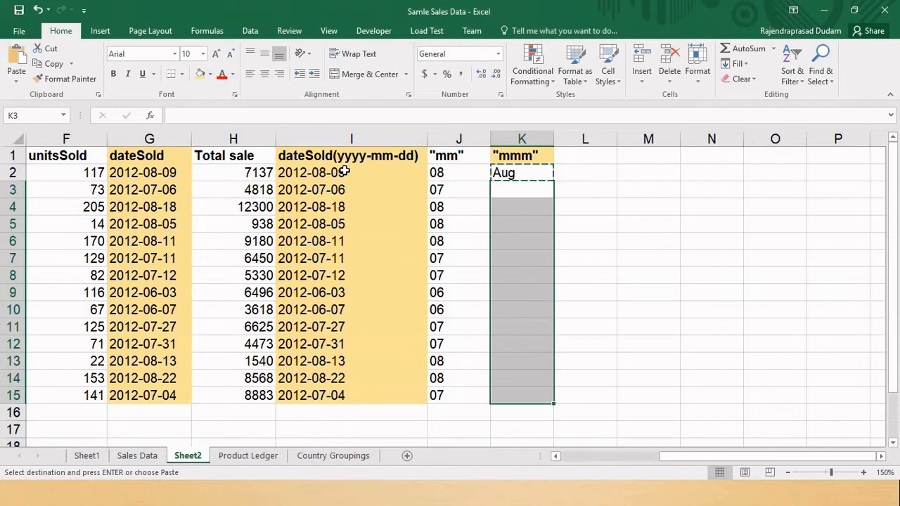
key("ctrl+v")
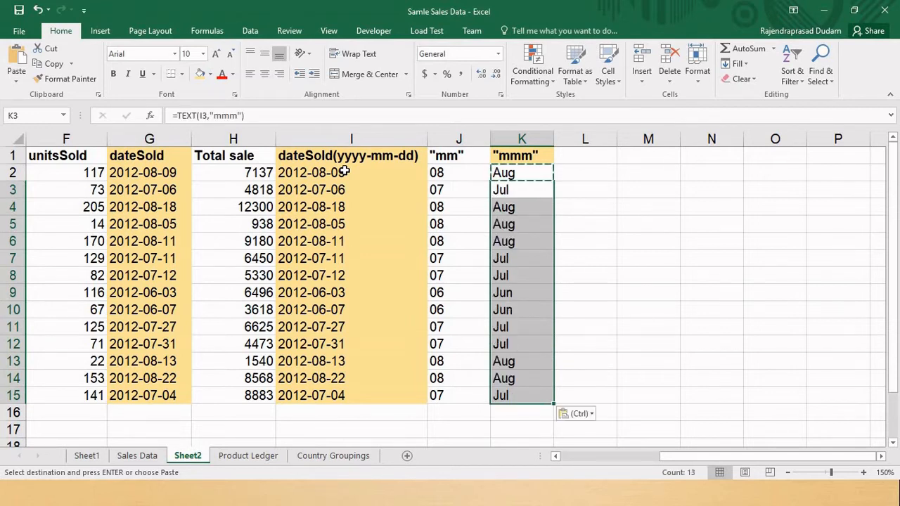
key("ctrl+Up")
key("Right")
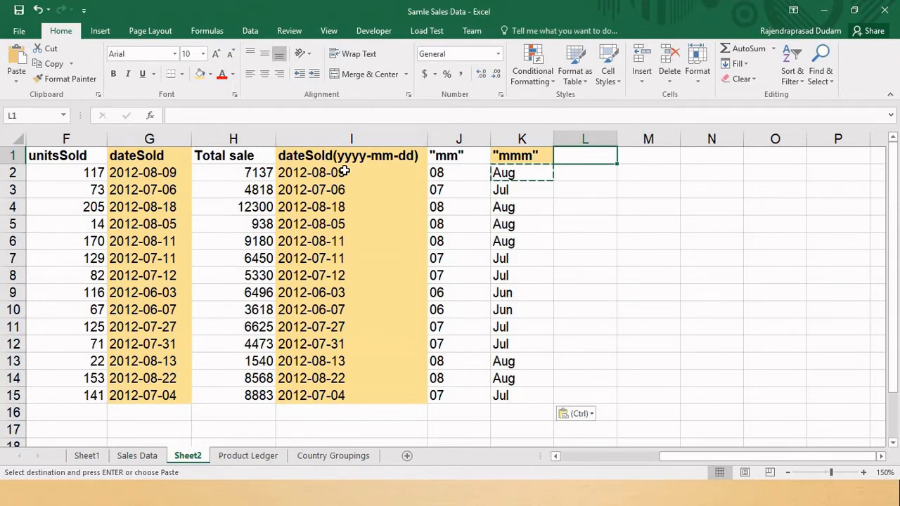
key("Left")
key("Down")
key("Up")
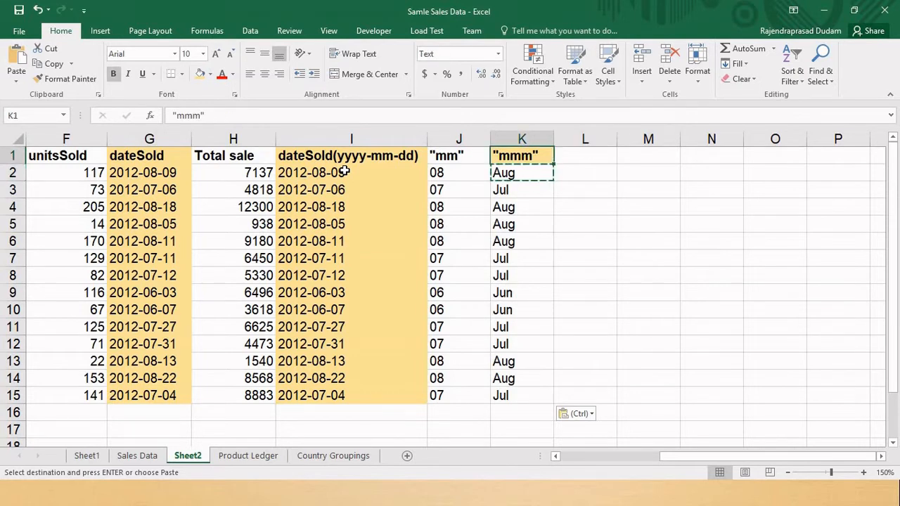
key("Down")
key("ctrl+shift+Down")
key("Up")
key("Down")
- Enter the header "mmmm", including the quotation marks, in cell L1
key("Right")
key("Up")
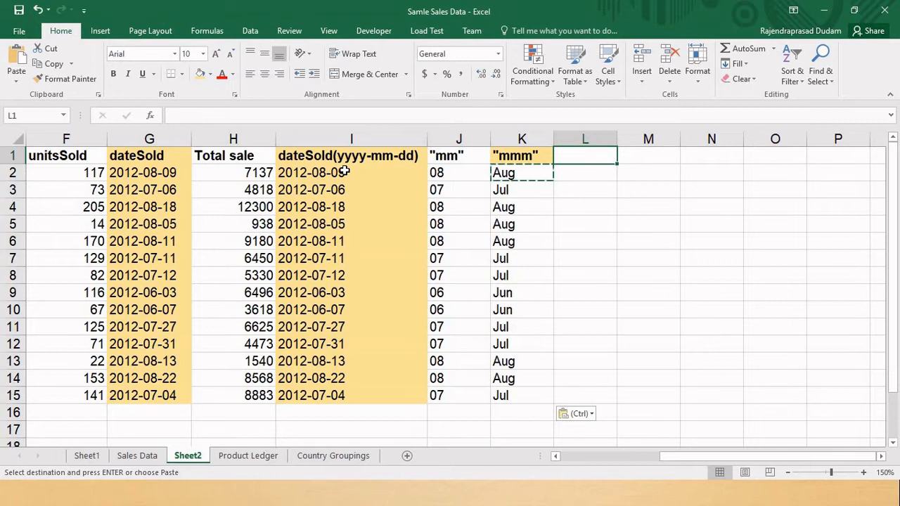
type("\"mm")
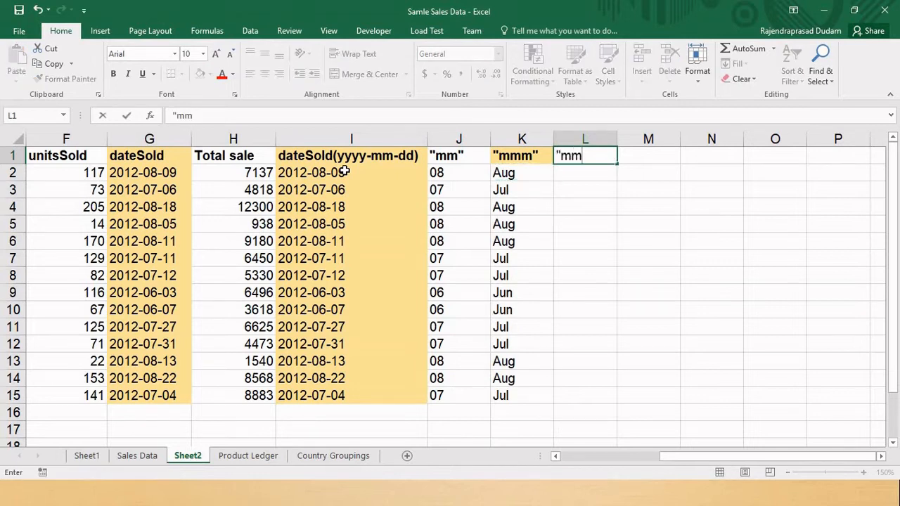
type("mmm\"")
key("Return")
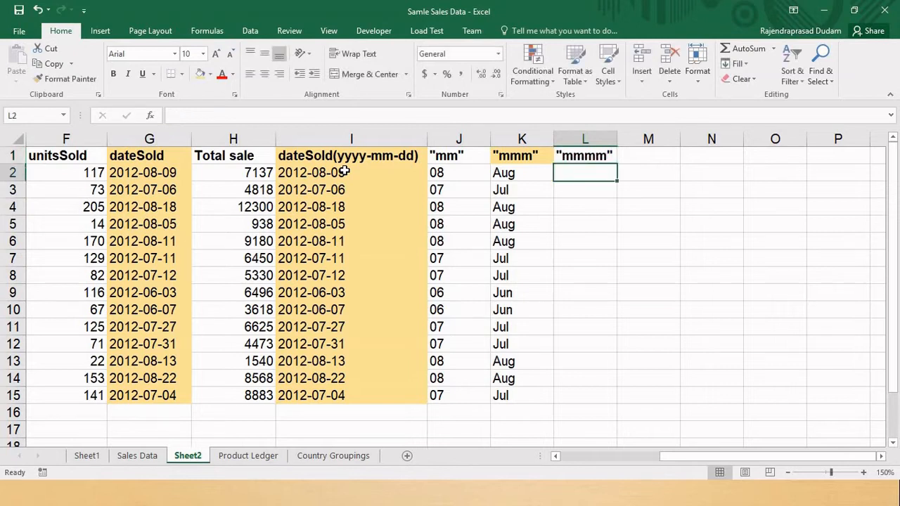
- Enter the formula =TEXT(I2,"mmmm") in cell L2 to return the full month name
type("=te")
key("Tab")
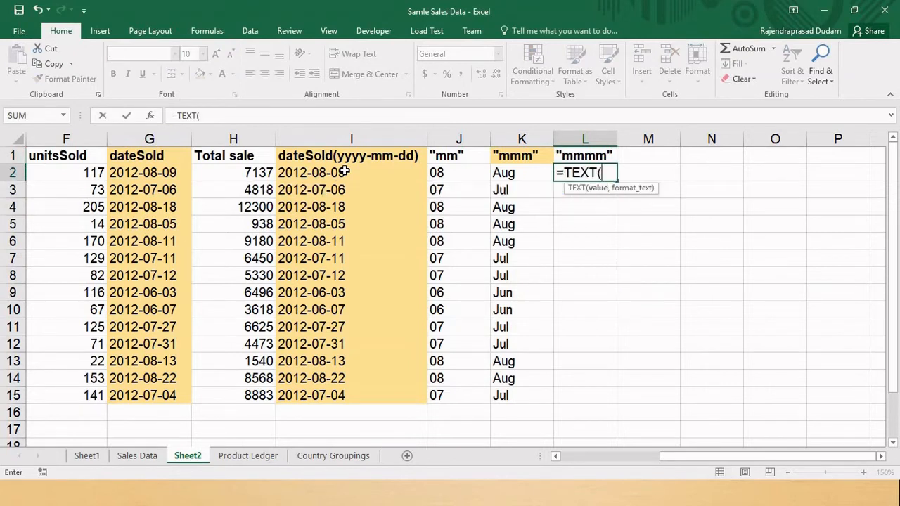
key("Left")
left_click(345, 171)
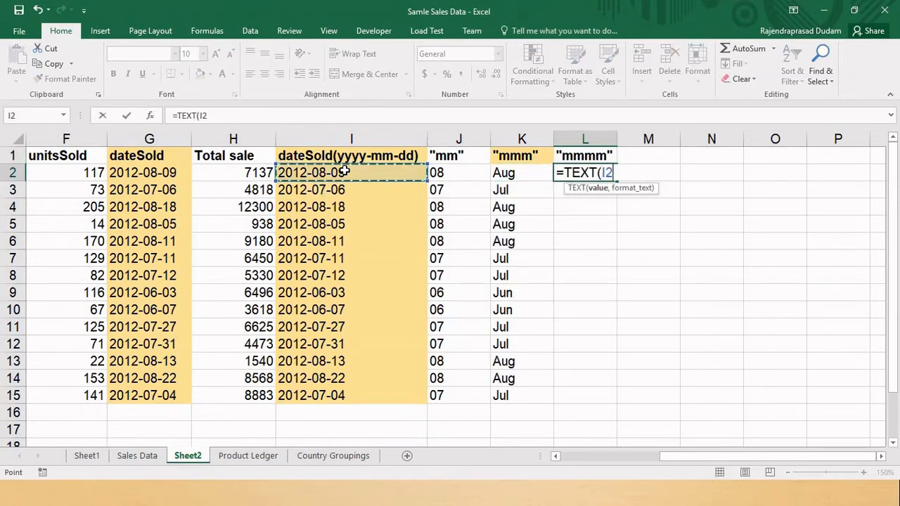
type(",")
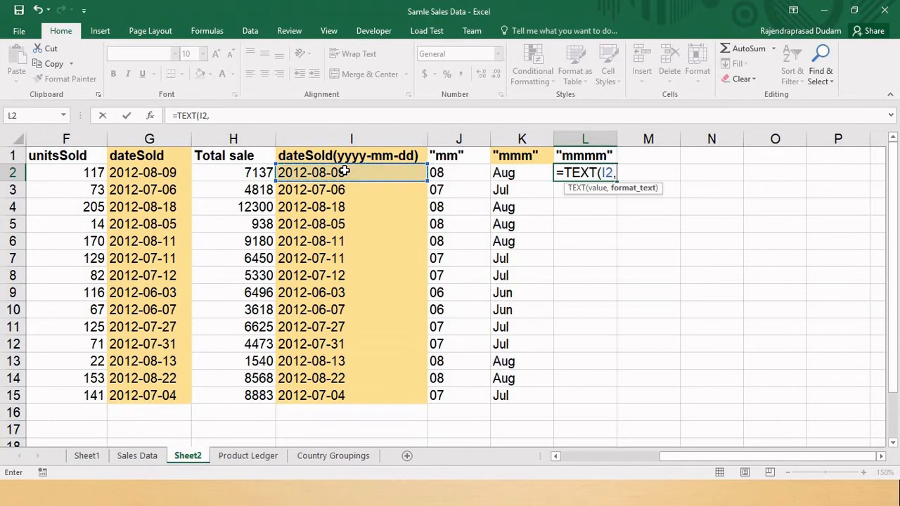
type("\"mmmm\")")
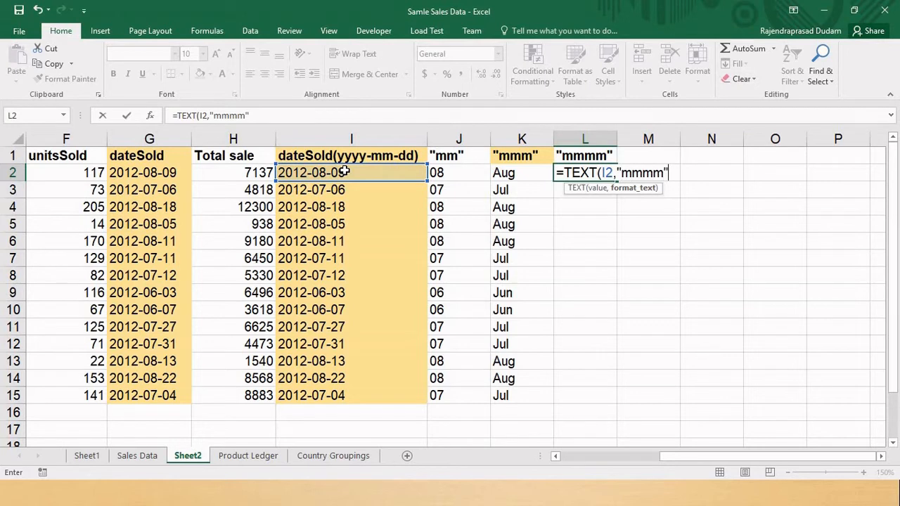
key("Return")
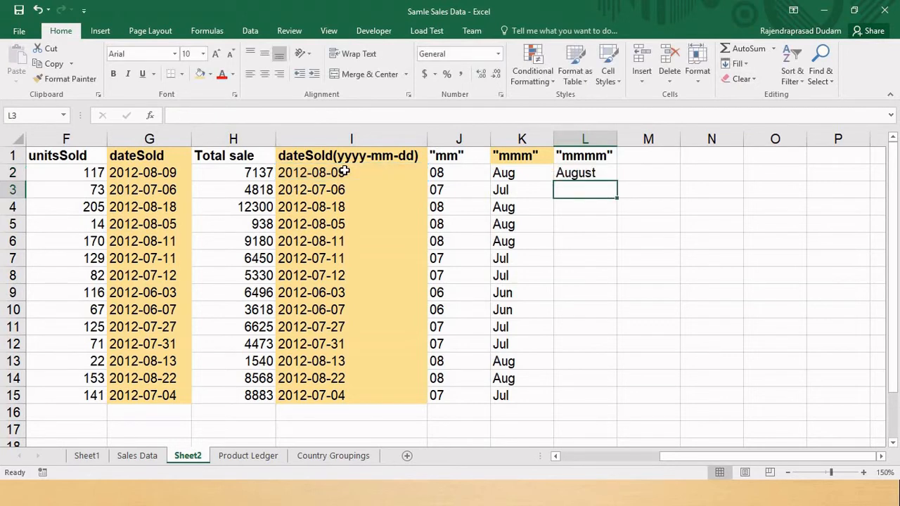
- Fill the formula in L2 down through L15
key("Up")
key("shift+Down")
key("shift+Down")
key("shift+Down")
key("shift+Down")
key("shift+Down")
key("shift+Down")
key("shift+Down")
key("shift+Down")
key("shift+Down")
key("shift+Down")
key("shift+Down")
key("shift+Down")
key("shift+Down")
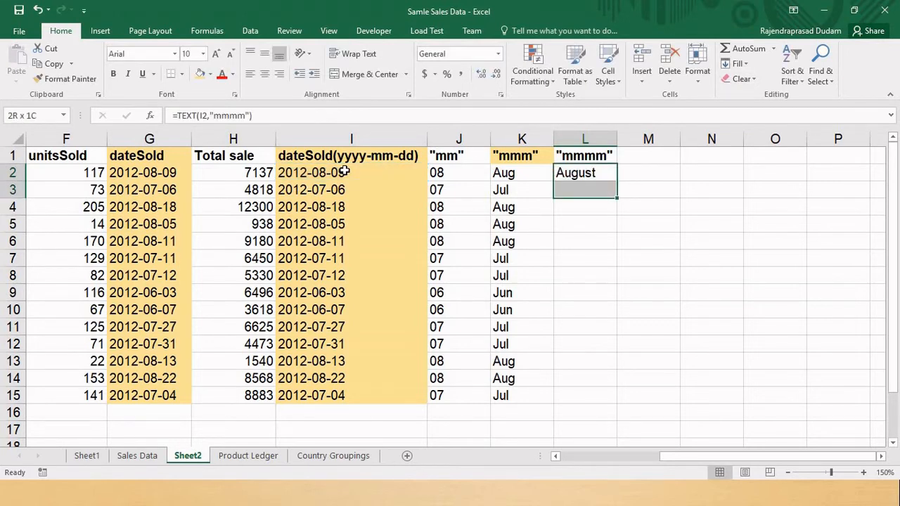
key("ctrl+d")
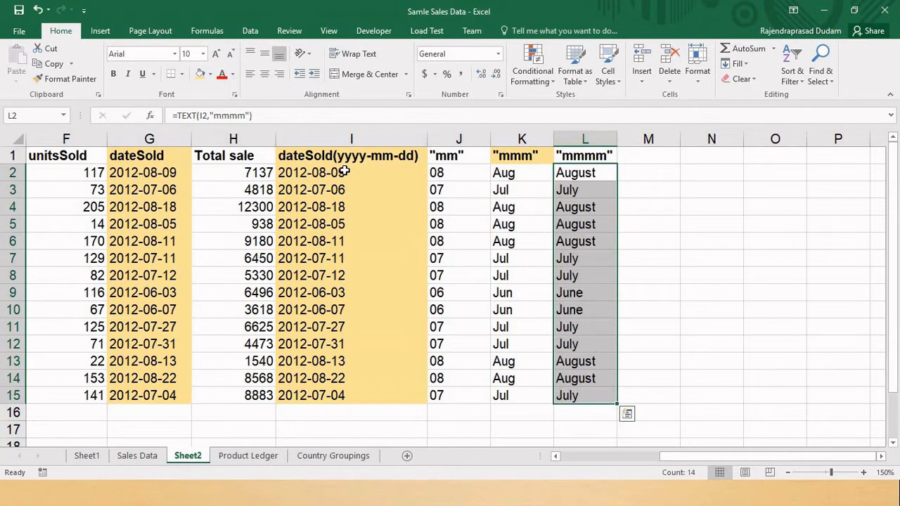
- Examine the full month names and their formulas down column L
key("Up")
key("Down")
key("Down")
key("Down")
key("Down")
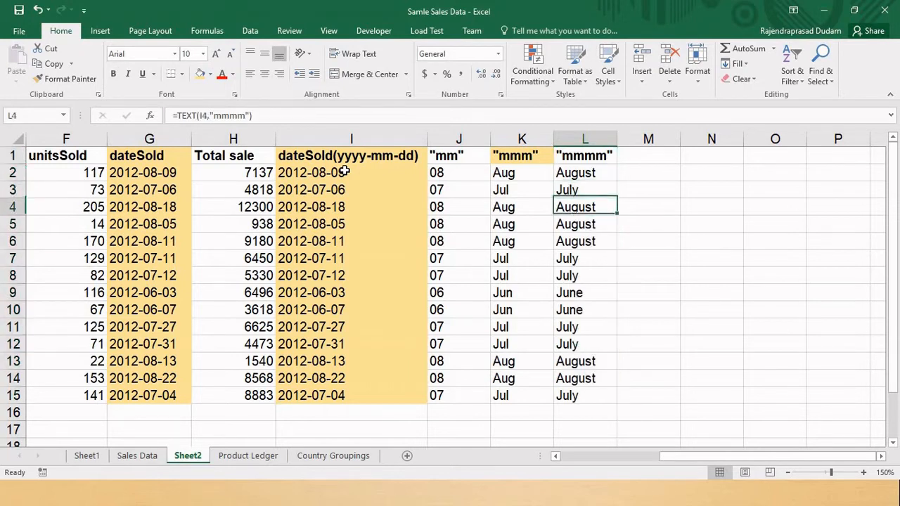
key("Down")
key("Down")
key("shift+Down")
key("shift+Down")
key("Down")
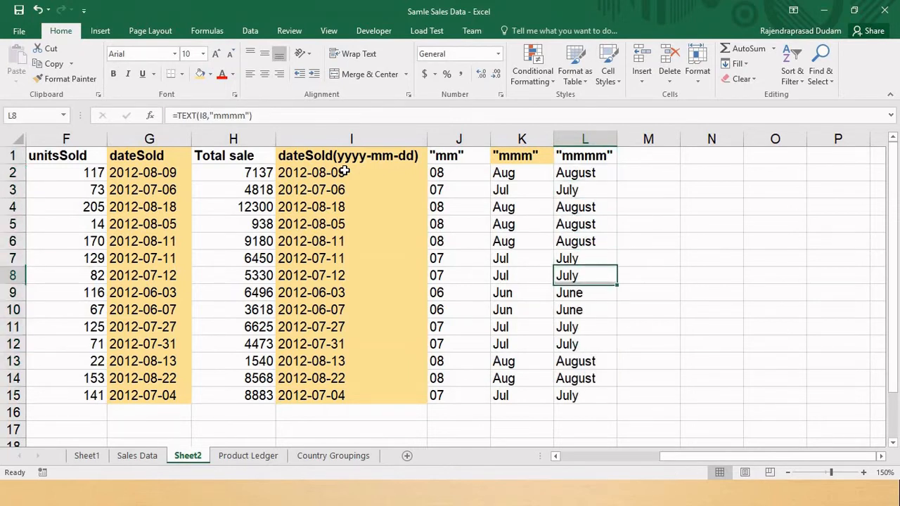
key("Down")
key("Down")
key("Down")
key("Down")
key("Down")
key("ctrl+Up")
key("Down")
key("ctrl+shift+Down")
key("Up")
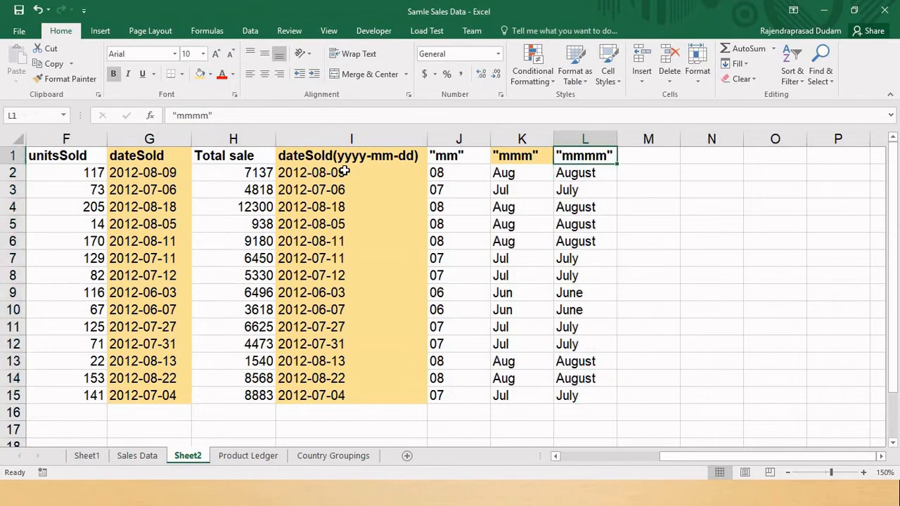
- Enter the header "dd", including the quotation marks, in cell M1
key("Right")
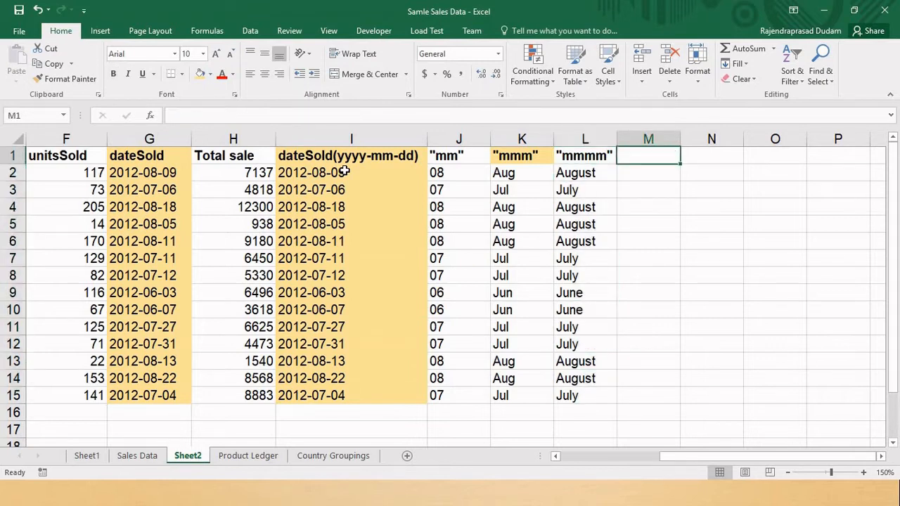
left_click(345, 170)
key("ctrl+shift+Down")
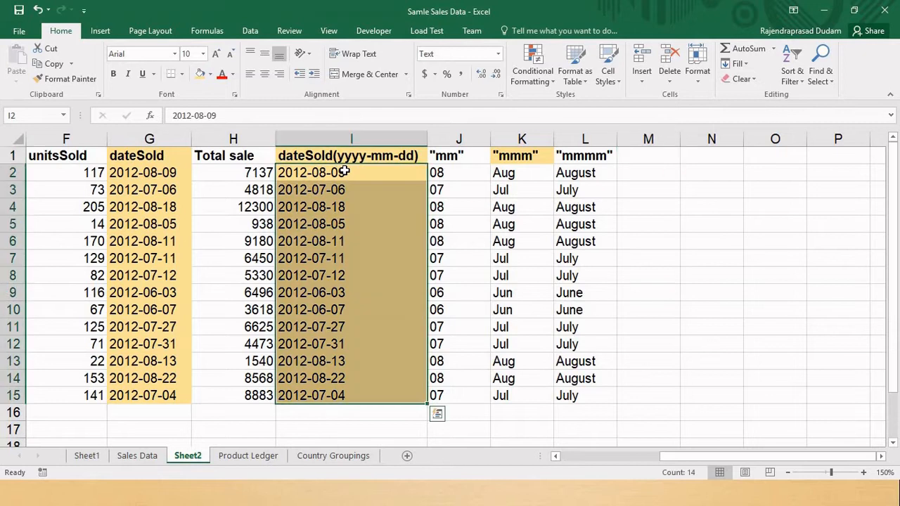
key("Right")
key("Right")
key("Right")
key("Right")
key("Up")
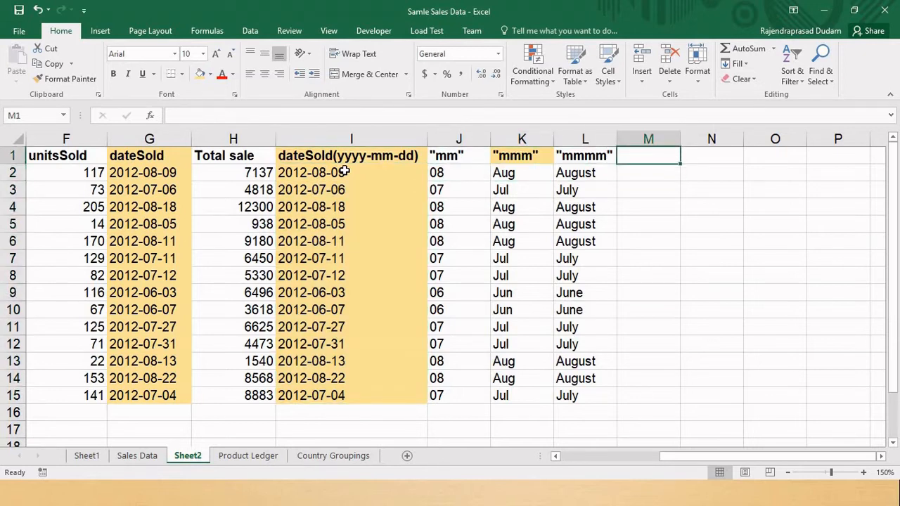
type("\"")
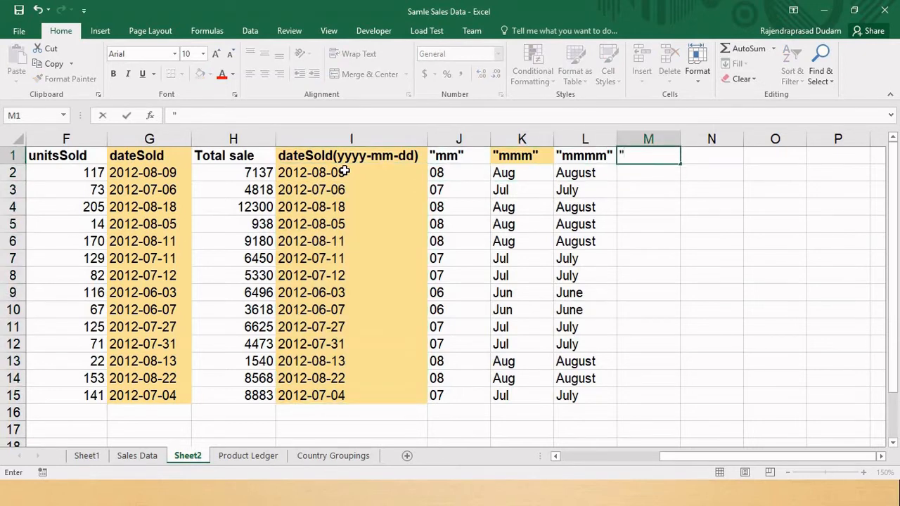
type("dd\"")
key("Return")
- Enter the formula =TEXT(I2,"dd") in cell M2 to return the two-digit day number
type("=te")
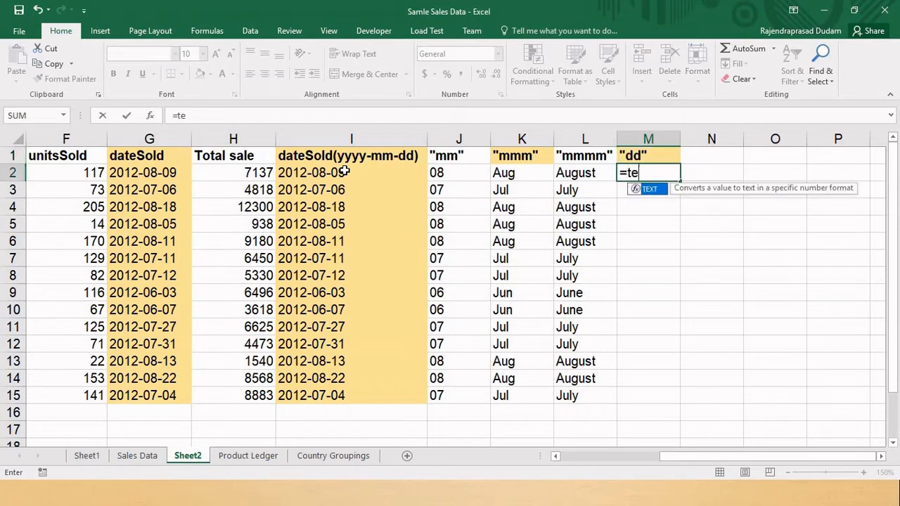
key("Tab")
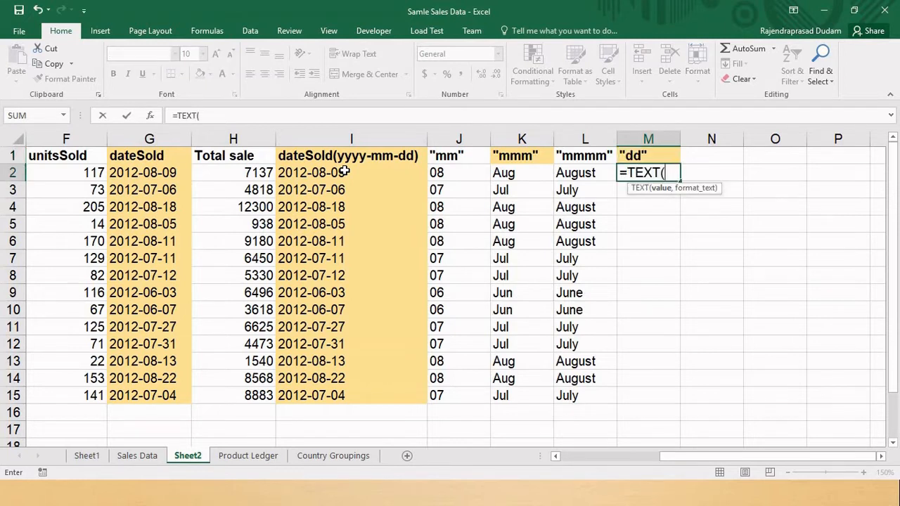
key("Left")
key("Left")
key("Left")
key("Left")
type(",\"d")
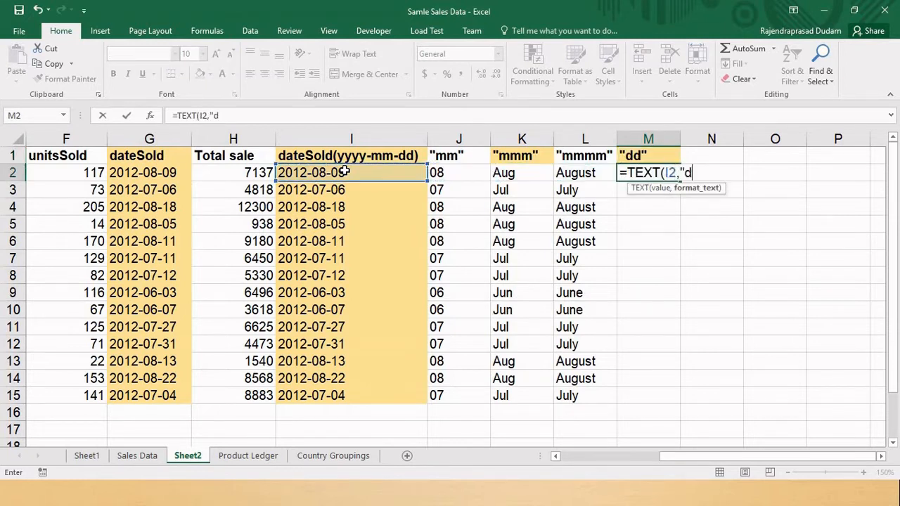
type("d\")")
key("Return")
- Copy the formula in M2 and paste it into M2 through M15
key("Up")
key("ctrl+c")
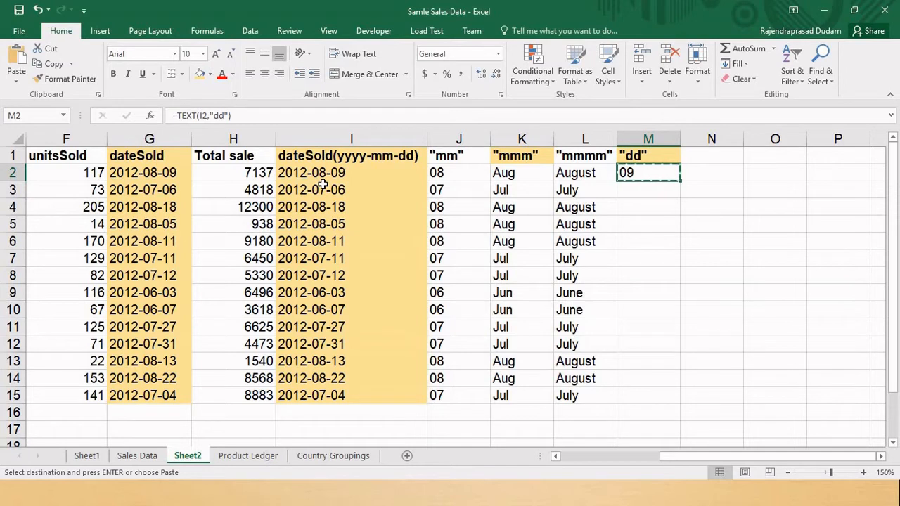
key("shift+Down")
key("shift+Down")
key("shift+Down")
key("shift+Down")
key("shift+Down")
key("shift+Down")
key("shift+Down")
key("shift+Down")
key("shift+Down")
key("shift+Down")
key("shift+Down")
key("shift+Down")
key("shift+Down")
key("shift+Down")
key("shift+Up")
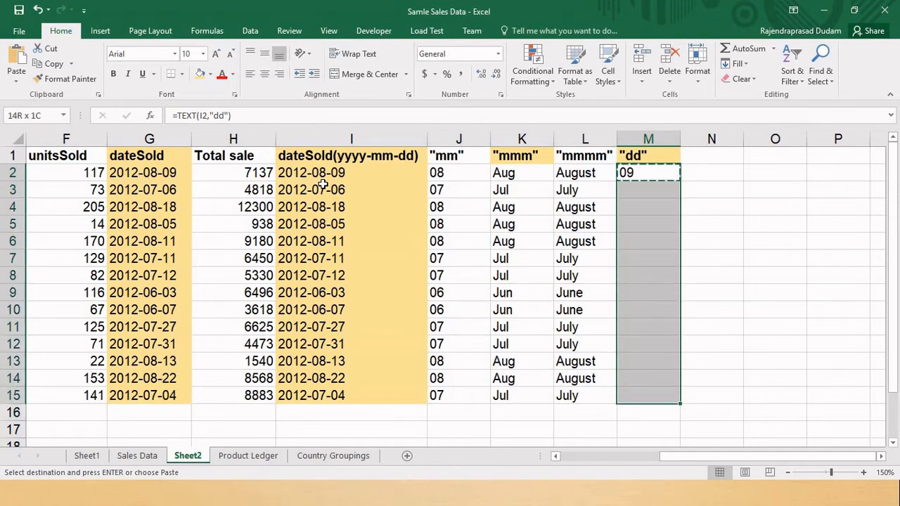
key("ctrl+v")
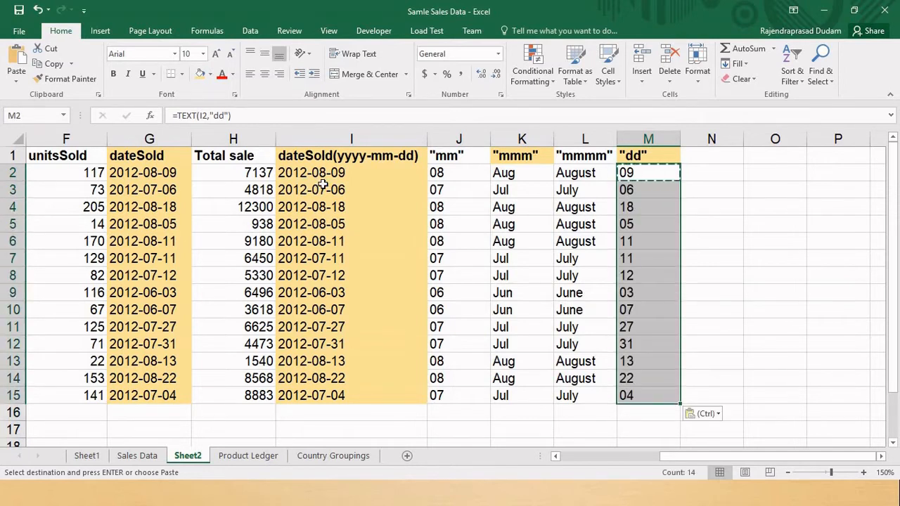
- Enter the header "ddd", including the quotation marks, in cell N1
key("Up")
key("Right")
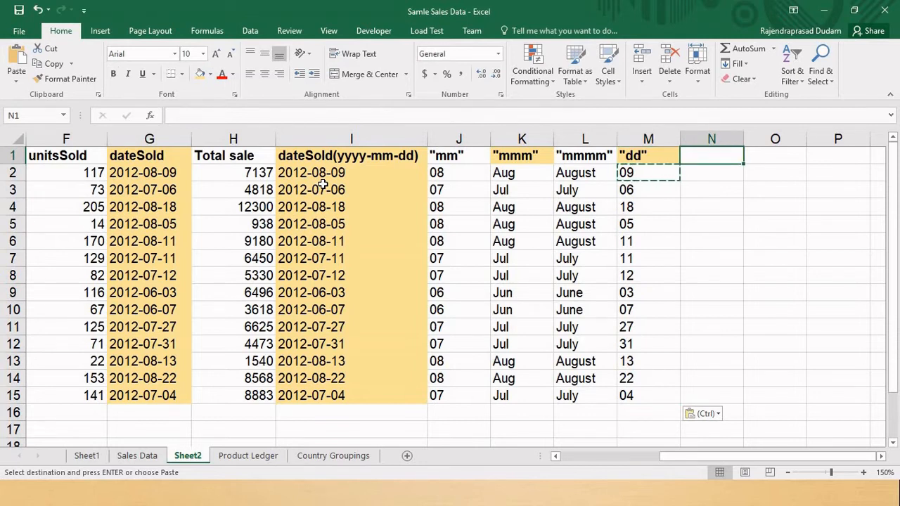
type("\"ddd\"")
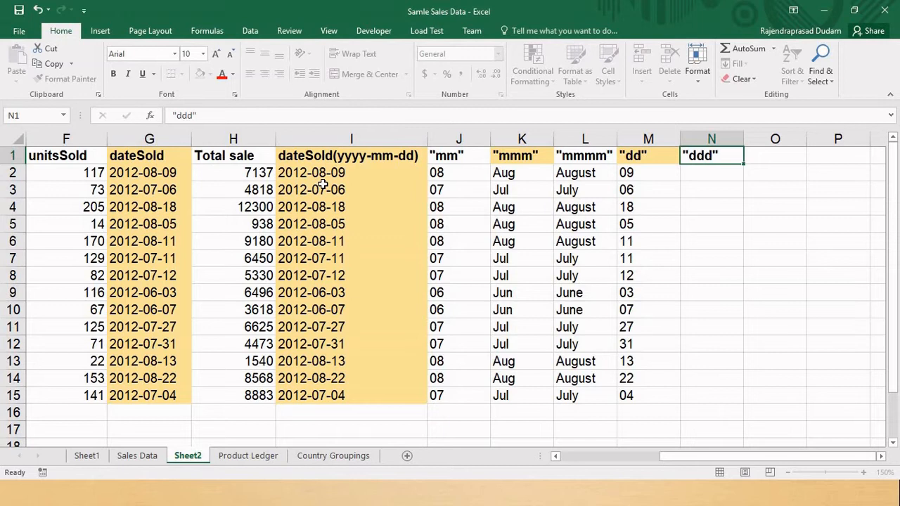
key("Return")
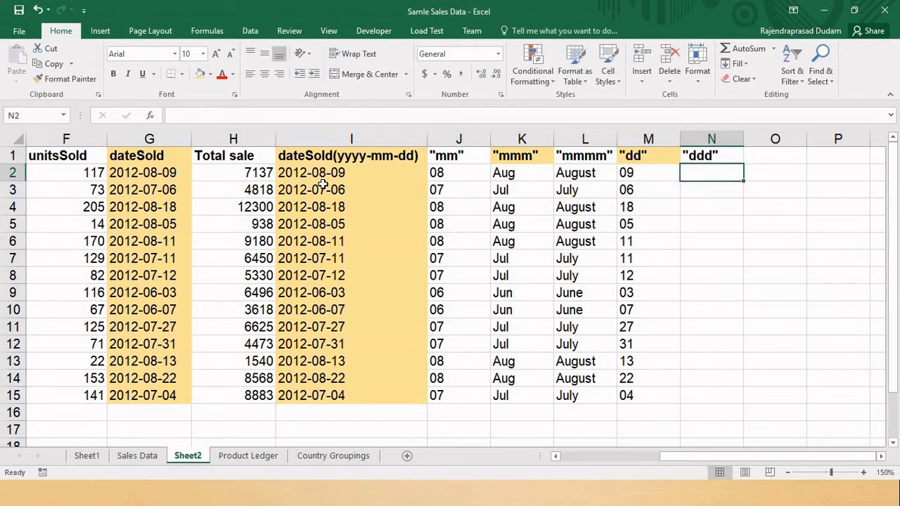
- Enter the formula =TEXT(I2,"ddd") in cell N2 to return the abbreviated weekday name
type("=te")
key("Tab")
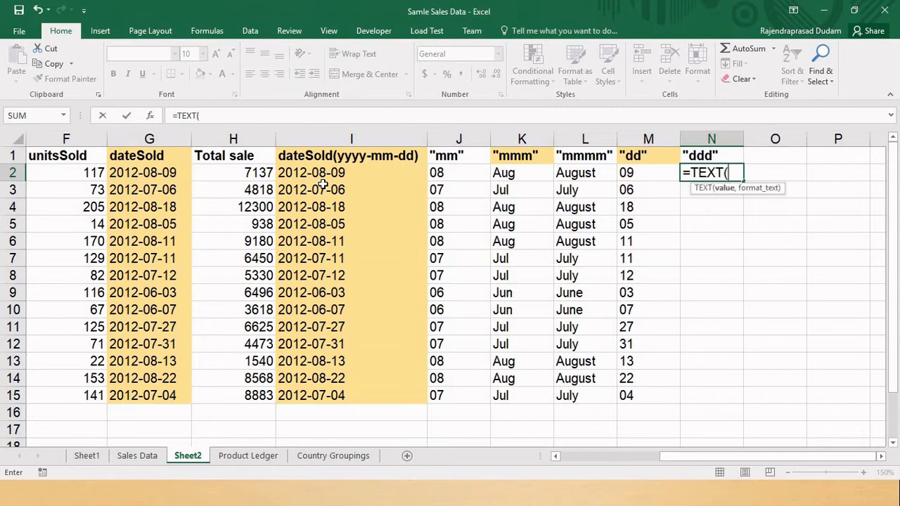
left_click(304, 172)
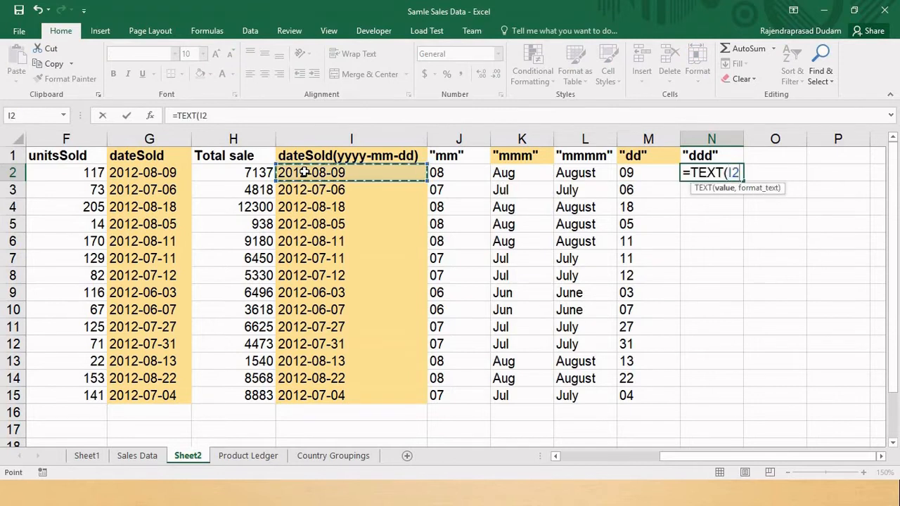
type(",\"")
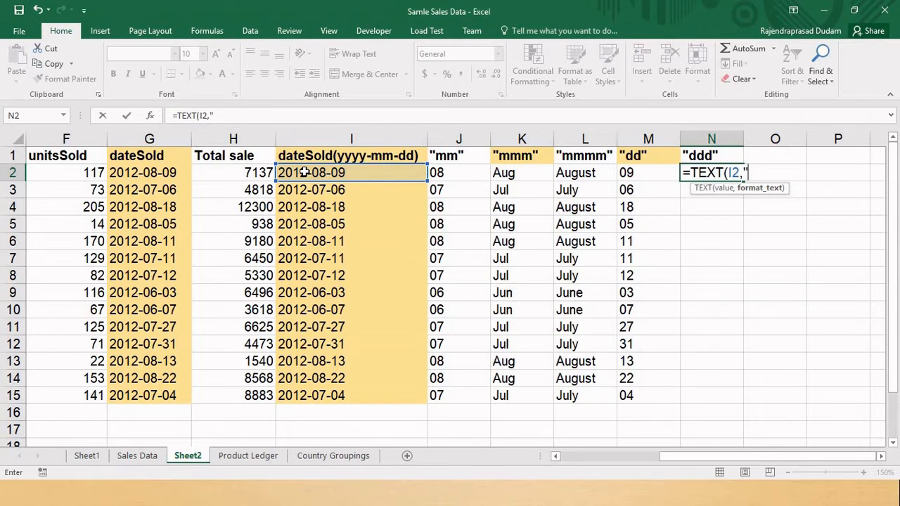
type("ddd\")")
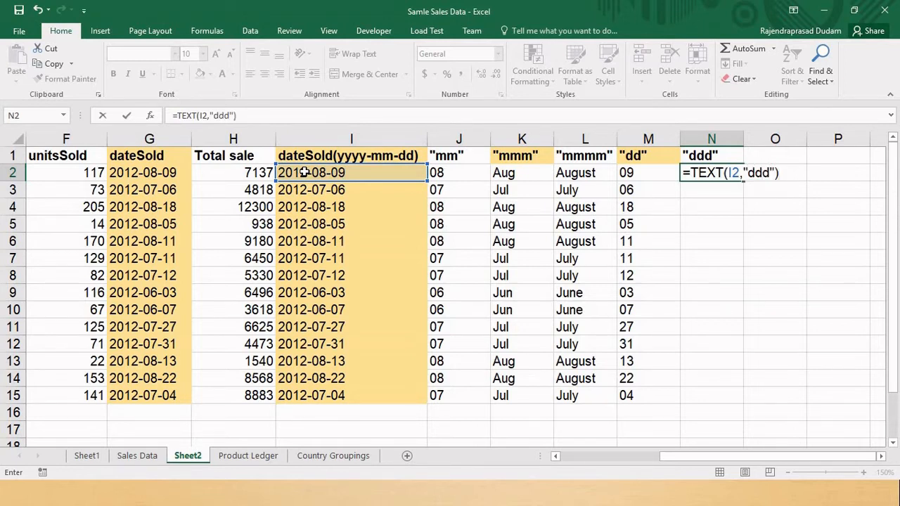
key("Return")
- Copy the formula in N2 and paste it into N3 through N15
key("Up")
key("ctrl+c")
key("Down")
key("shift+Down")
key("shift+Down")
key("shift+Down")
key("shift+Down")
key("shift+Down")
key("shift+Down")
key("shift+Down")
key("shift+Down")
key("shift+Down")
key("shift+Down")
key("shift+Down")
key("shift+Down")
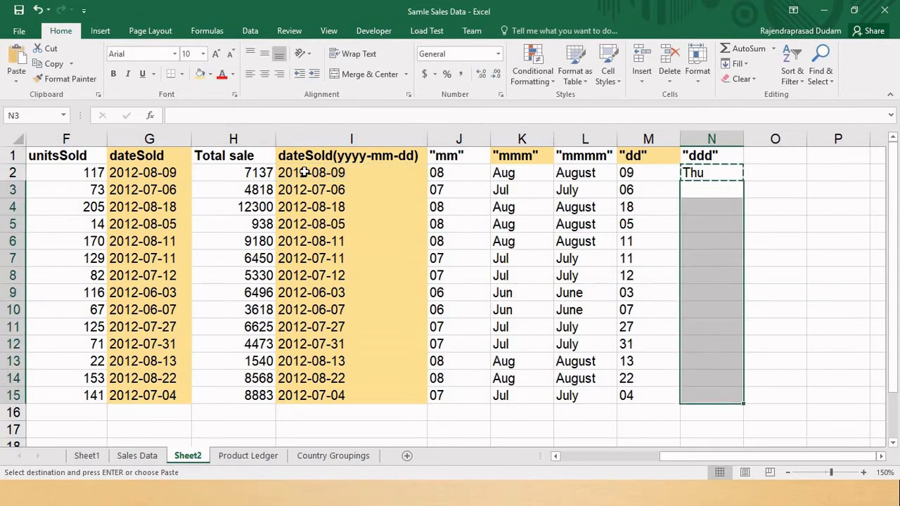
key("ctrl+v")
- Enter the header "dddd", including the quotation marks, in cell O1
key("Right")
key("Right")
key("Right")
key("Up")
key("Up")
key("Left")
key("Left")
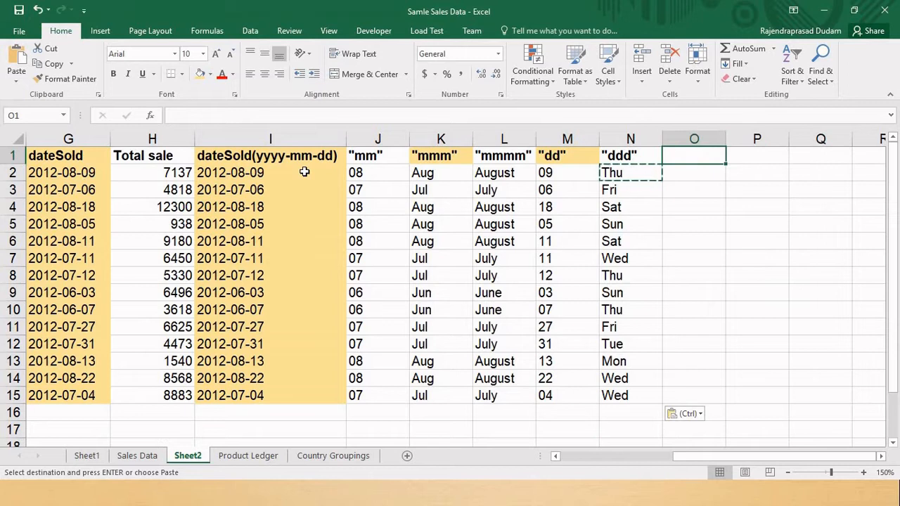
type("\"dddd\"")
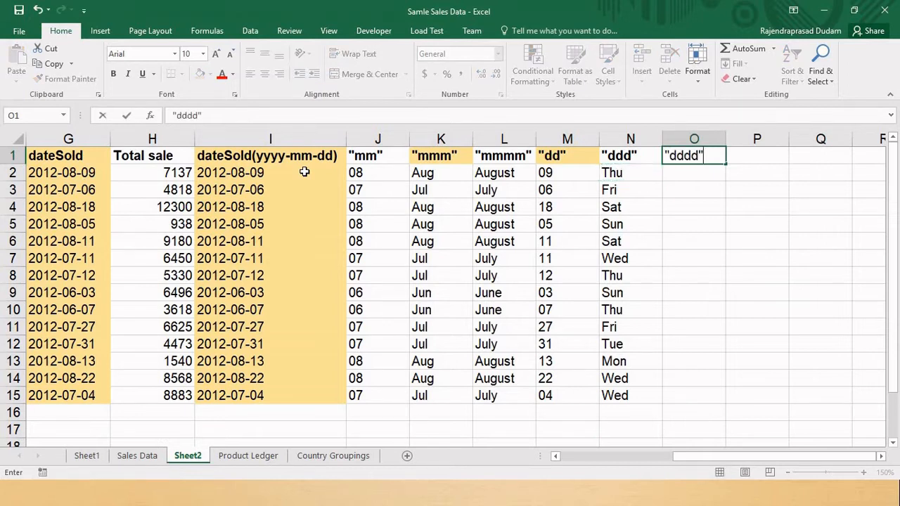
key("Return")
- Enter the formula =TEXT(I2,"dddd") in cell O2 to return the full weekday name
type("=te")
key("Tab")
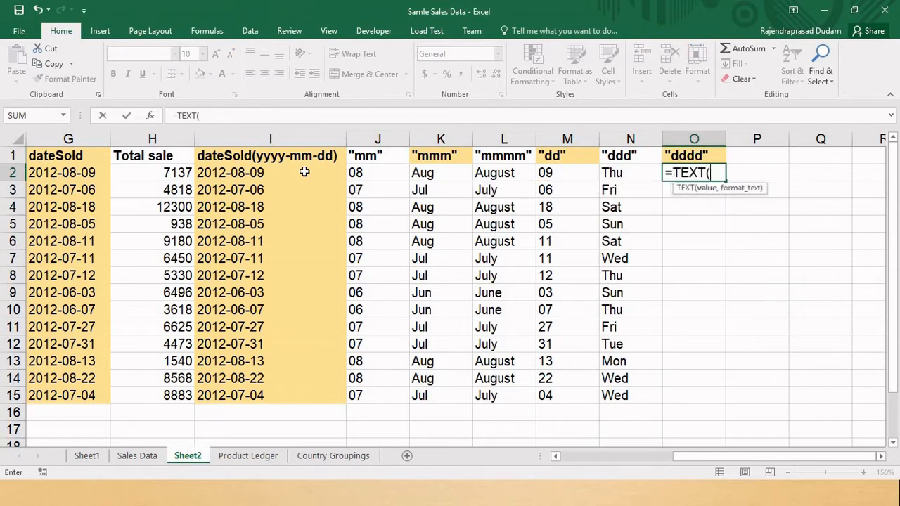
key("Down")
key("Left")
key("Left")
key("Left")
key("Left")
key("Left")
key("Left")
key("Up")
type(",\"")
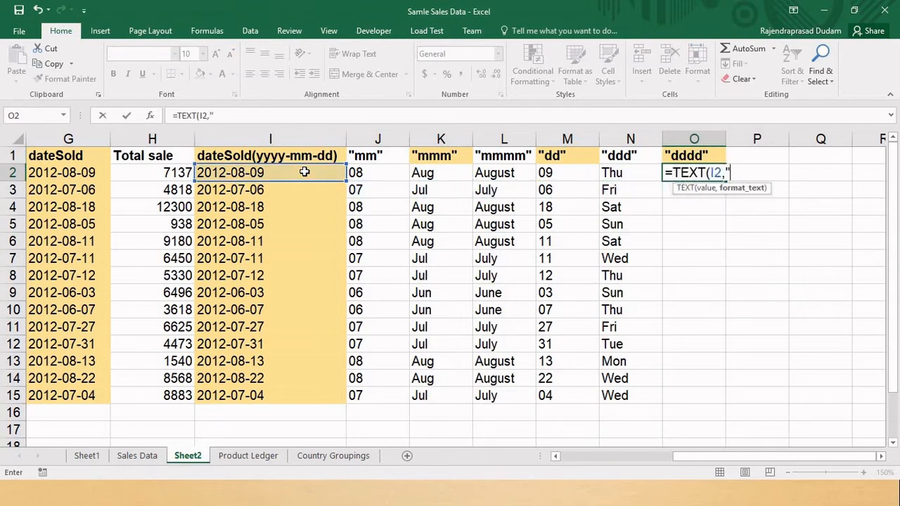
type("dddd\")")
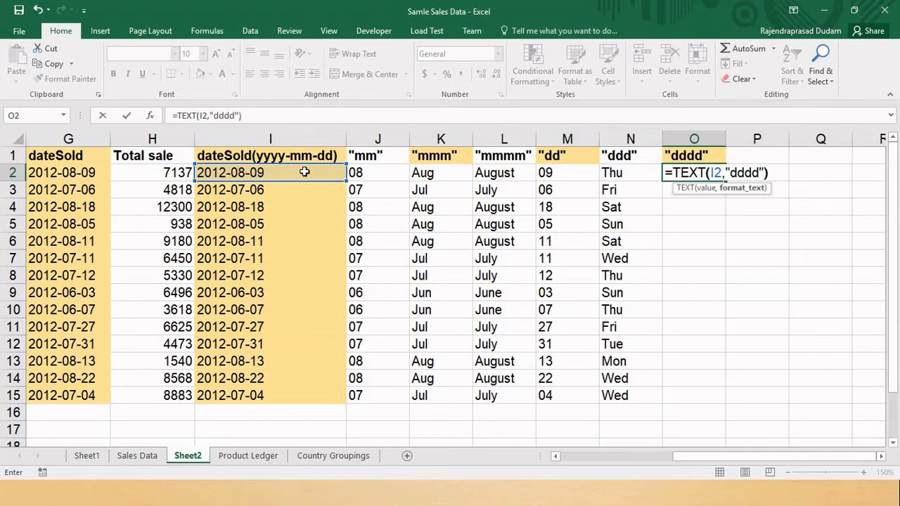
key("Return")
- Copy the formula in O2 and paste it down the column through O15
key("Up")
key("ctrl+c")
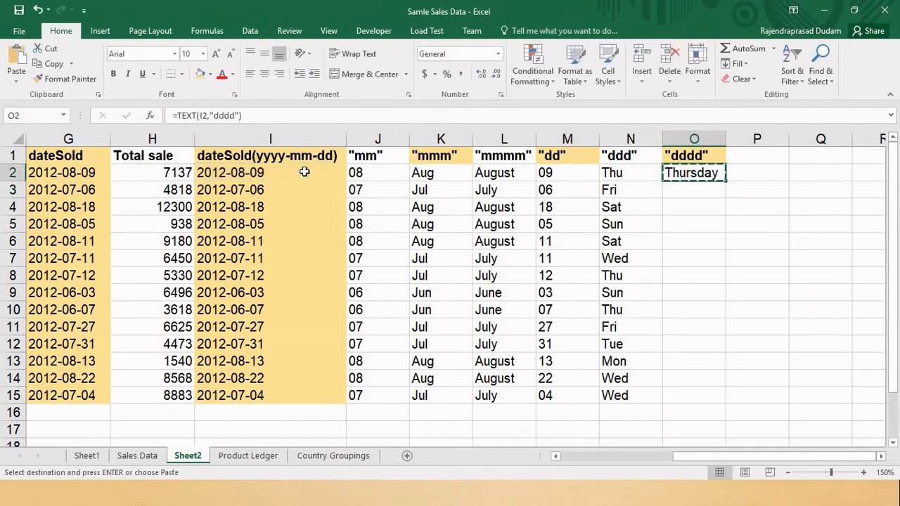
key("shift+Down")
key("shift+Down")
key("shift+Down")
key("shift+Down")
key("shift+Down")
key("shift+Down")
key("shift+Down")
key("shift+Down")
key("shift+Down")
key("shift+Down")
key("shift+Down")
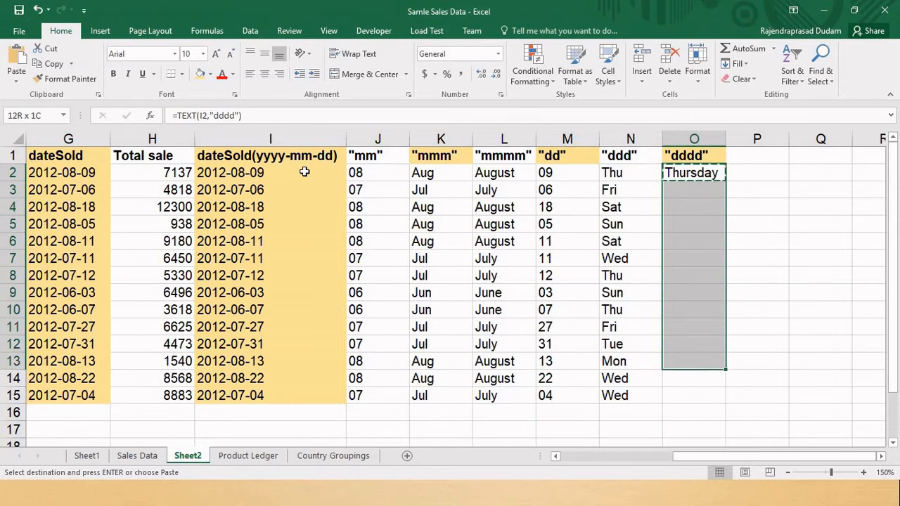
key("shift+Down")
key("shift+Down")
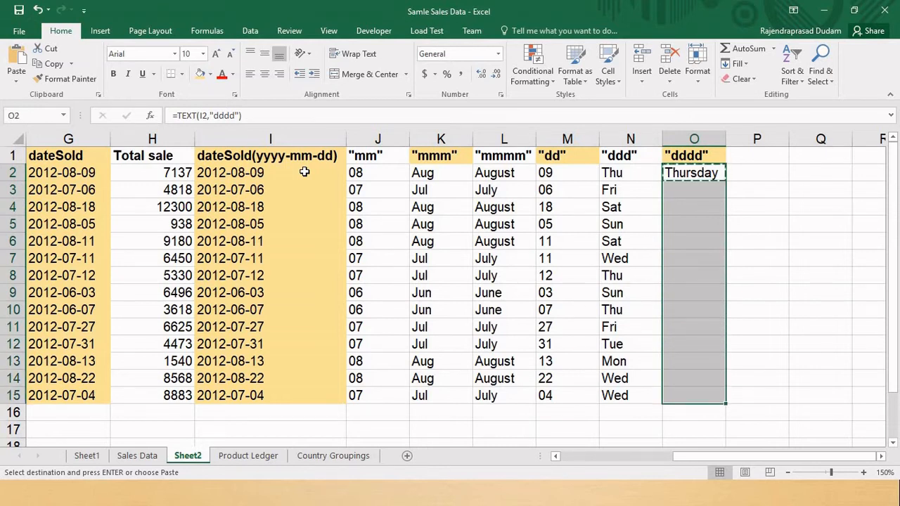
key("ctrl+v")
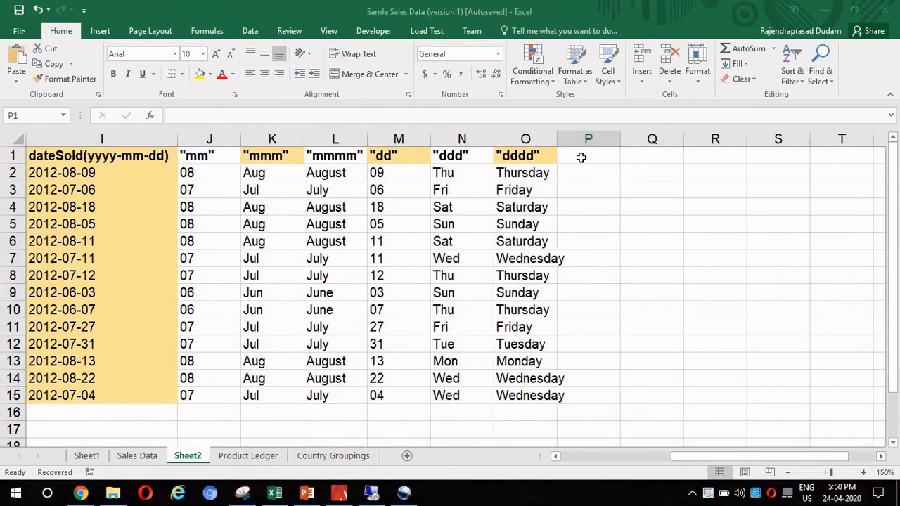
- Enter the header "yyyy", including the quotation marks, in cell P1
left_click(580, 157)
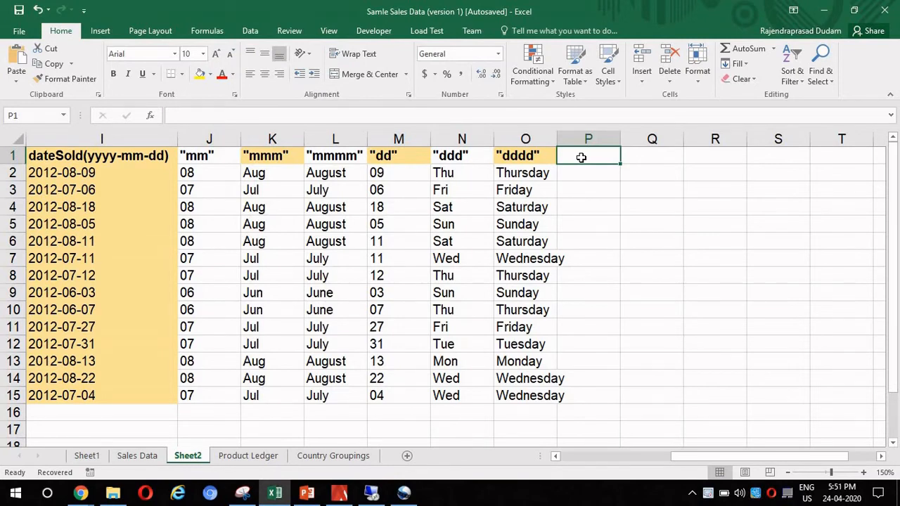
type("\"")
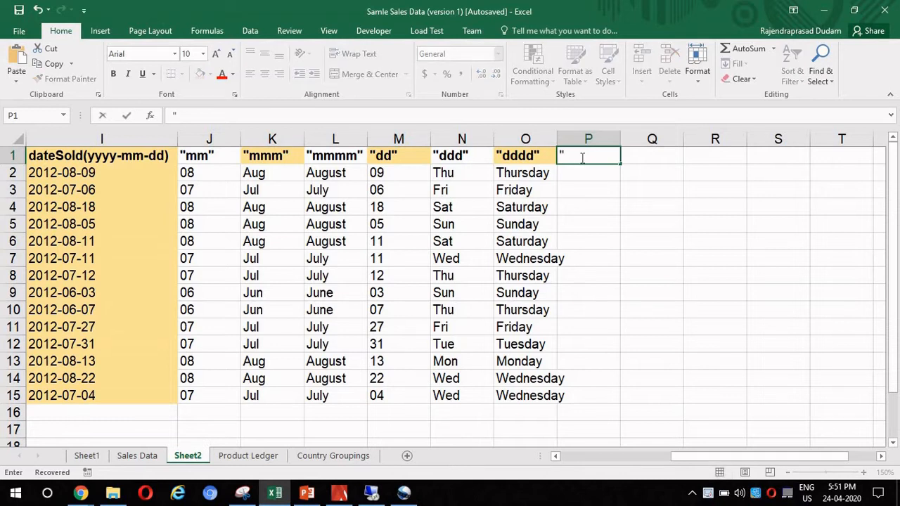
type("yyyy\"")
key("ctrl+Return")
- Enter the formula =TEXT(I2,"yyyy") in cell P2 to return the four-digit year
key("Down")
type("=te")
key("Tab")
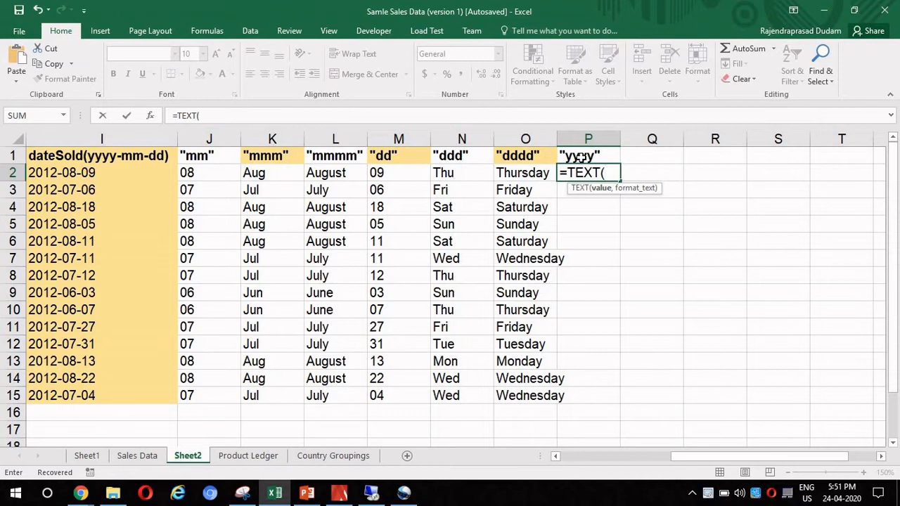
key("Left")
key("Left")
key("Left")
key("Left")
key("Left")
key("Left")
key("Left")
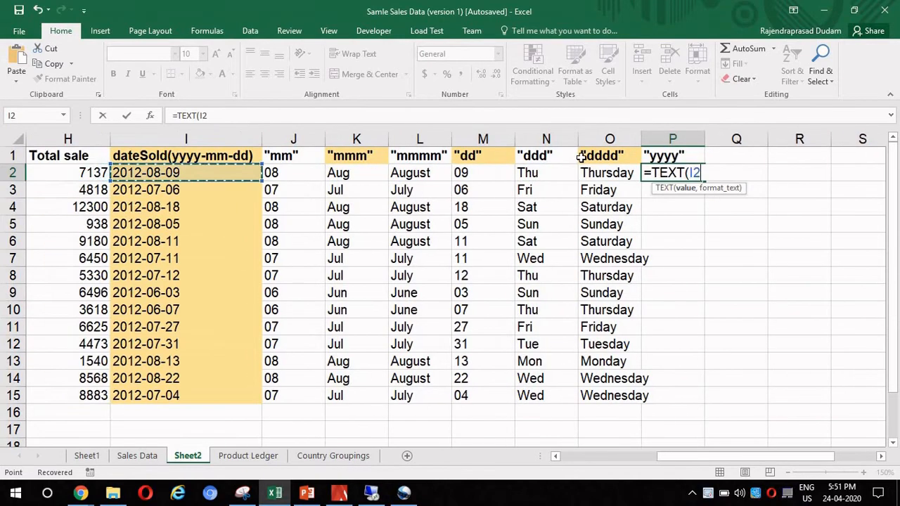
type(",\"yyyy\"")
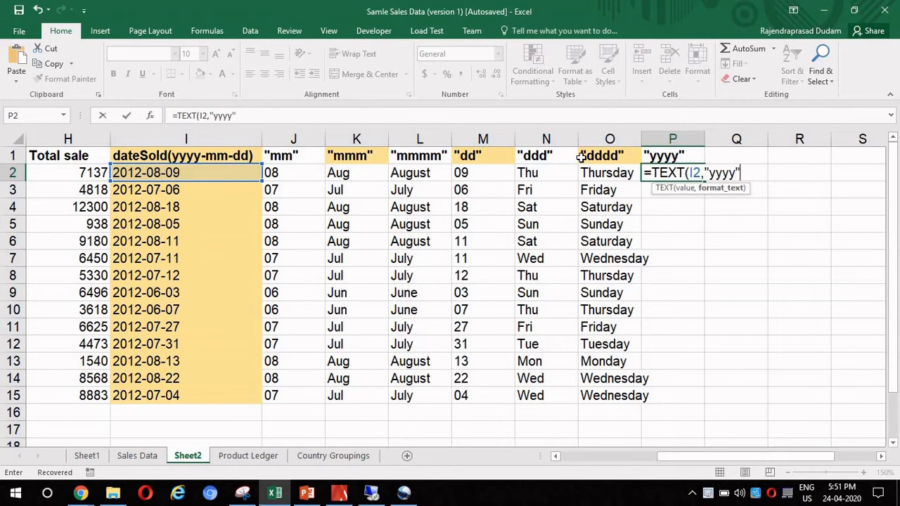
key("Return")
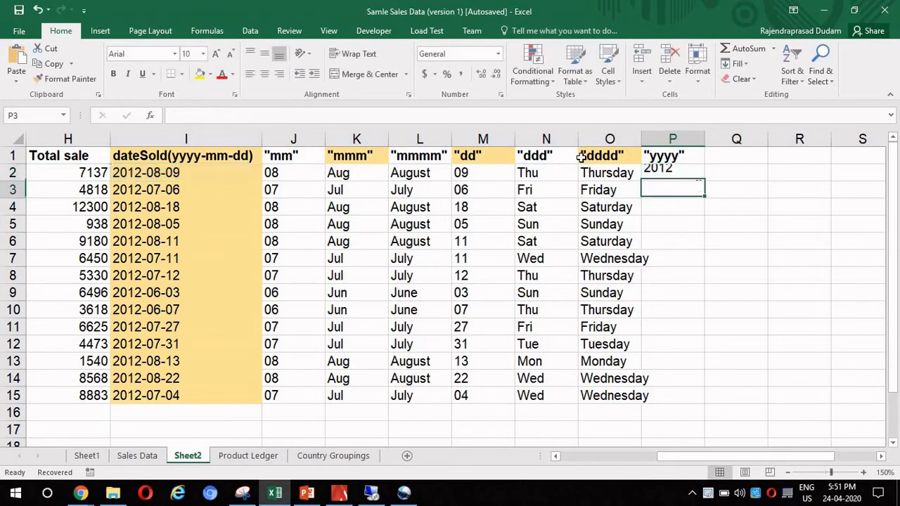
- Copy the formula in P2 and paste it down the column through P15
key("Up")
key("ctrl+c")
key("ctrl+shift+End")
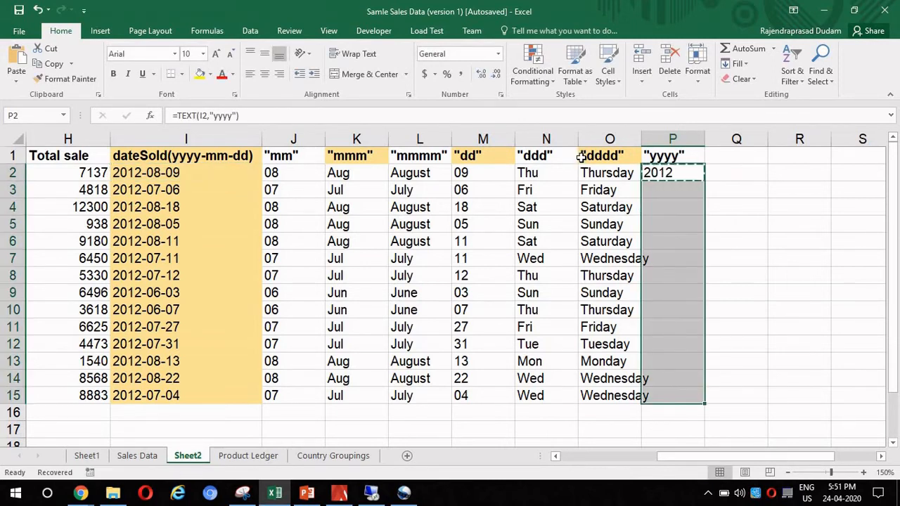
key("ctrl+v")
- Enter the header "yy", including the quotation marks, in cell Q1
key("Up")
key("Right")
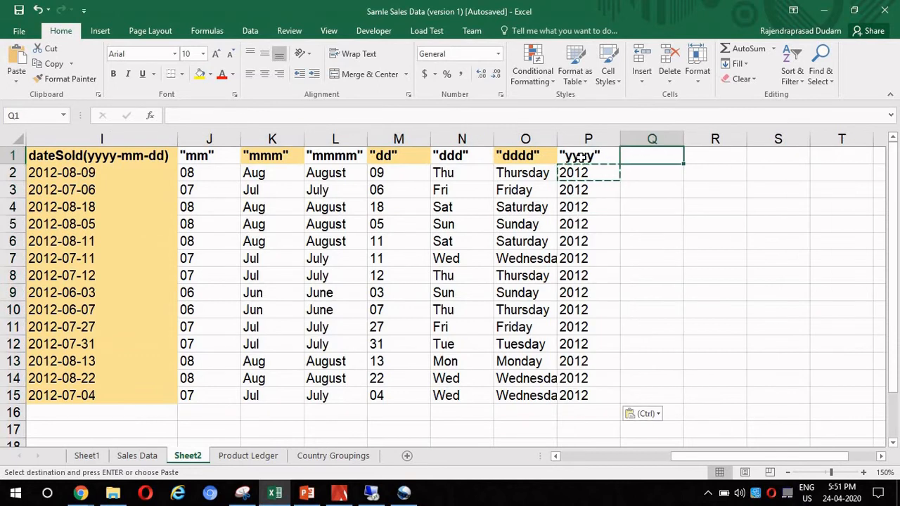
type("\"yy\"")
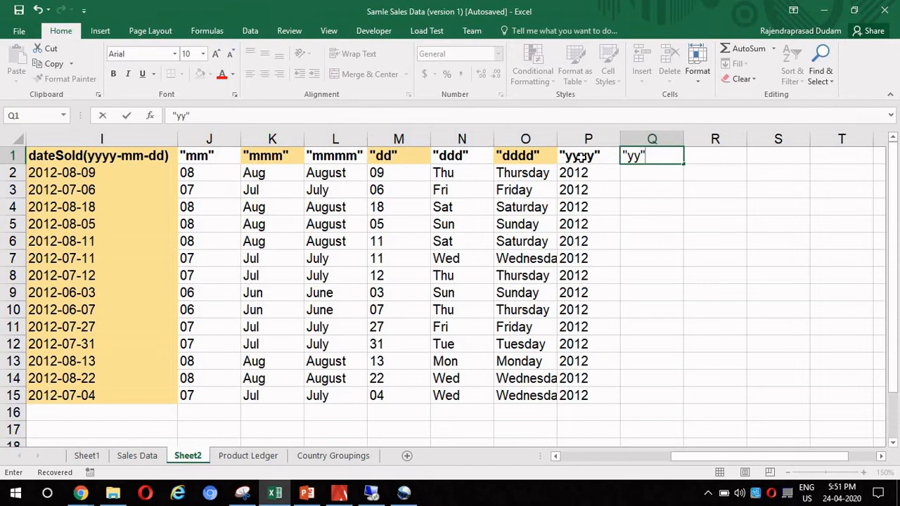
key("Return")
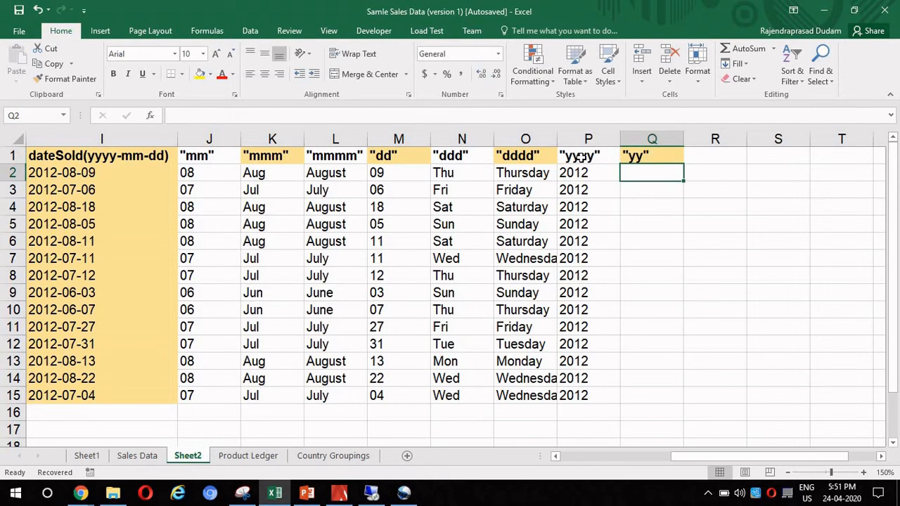
- Enter the formula =TEXT(I2,"yy") in cell Q2 to return the two-digit year
type("=te")
key("Tab")
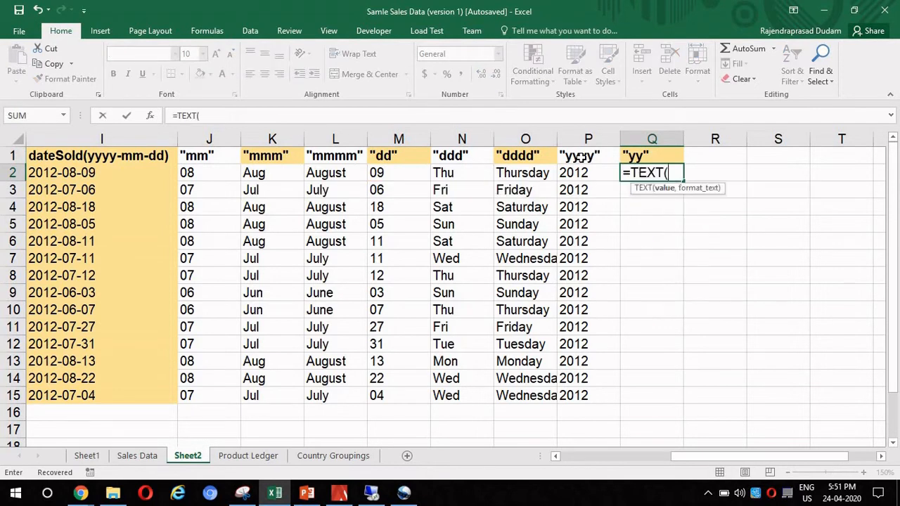
key("Left")
key("Left")
key("Left")
key("Left")
key("Left")
key("Left")
key("Left")
key("Left")
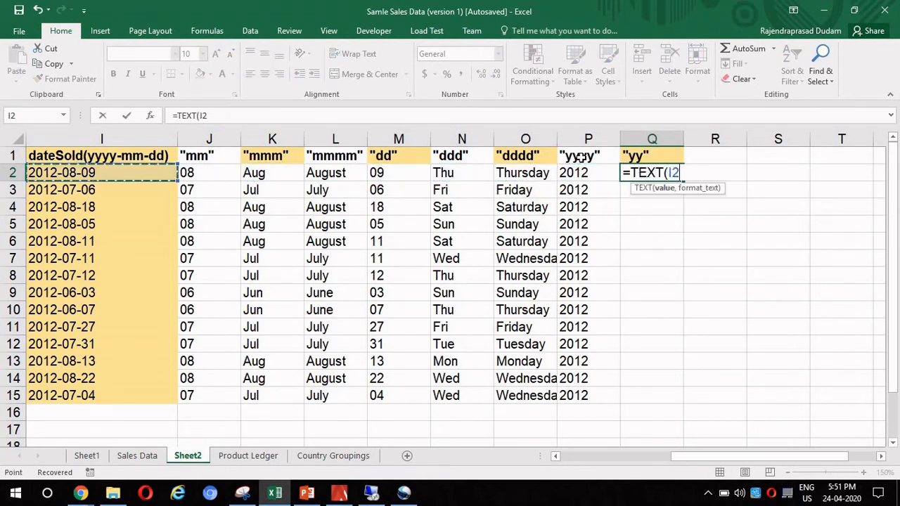
type(",")
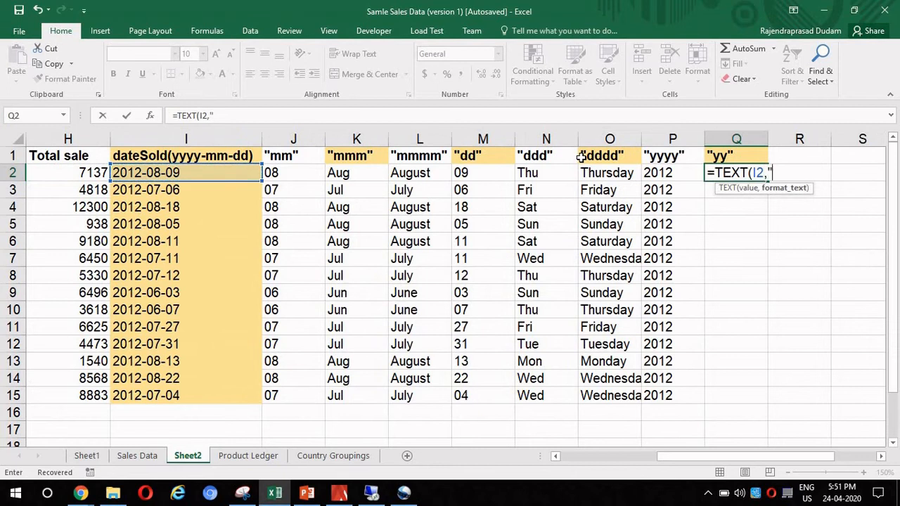
type("\"yy\")")
key("Return")
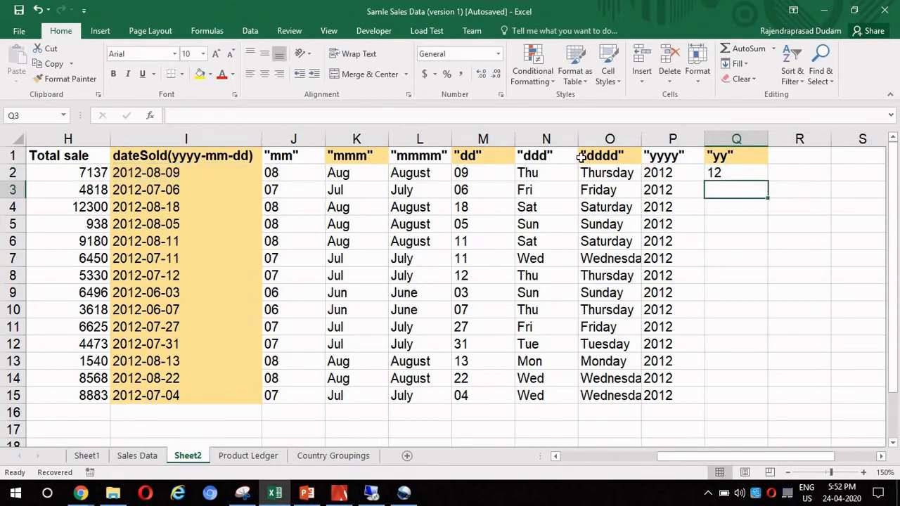
- Copy the formula in Q2 and paste it into Q3 through Q15
key("Up")
key("ctrl+c")
key("Down")
key("shift+Down")
key("shift+Down")
key("shift+Down")
key("shift+Down")
key("shift+Down")
key("shift+Down")
key("shift+Down")
key("shift+Down")
key("shift+Down")
key("shift+Down")
key("shift+Down")
key("shift+Down")
key("shift+Down")
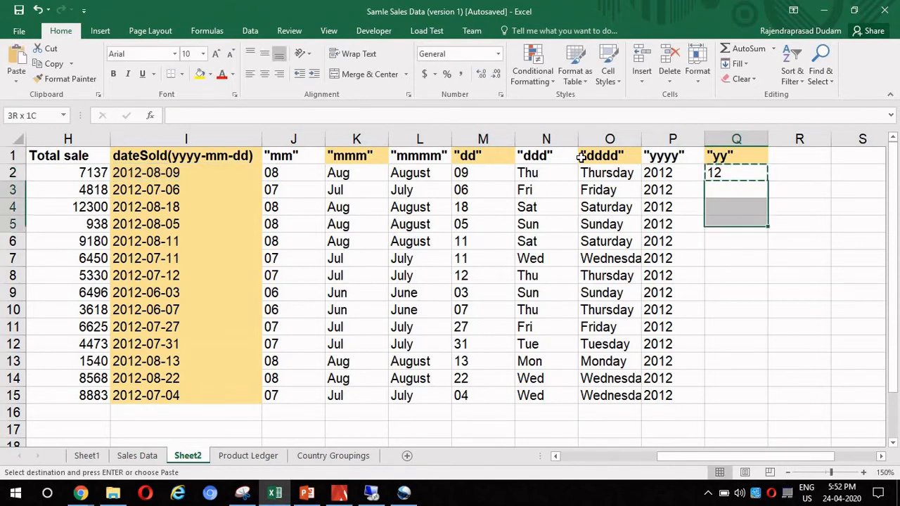
key("shift+Up")
key("ctrl+v")
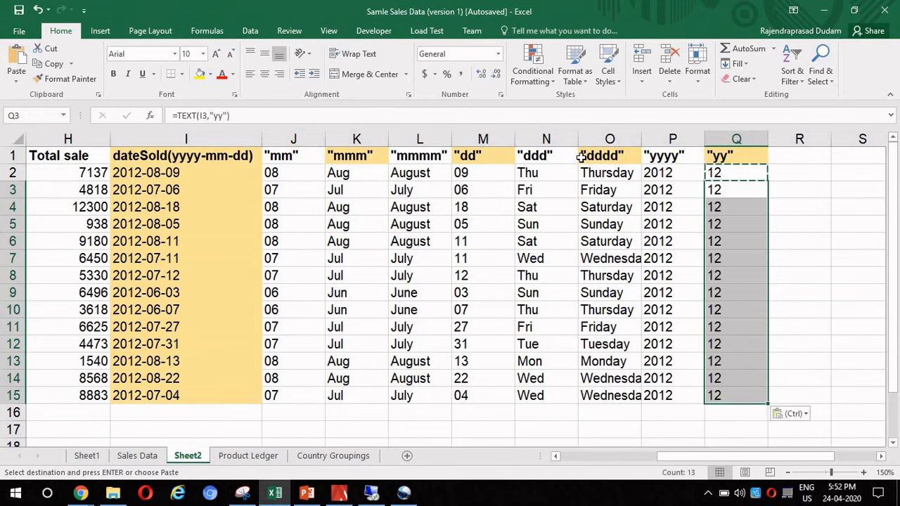
- Review the source dates in column I and the month, day and year format headers in row 1
key("Left")
key("Left")
key("Left")
key("Left")
key("Left")
key("Left")
key("Left")
key("Left")
key("Up")
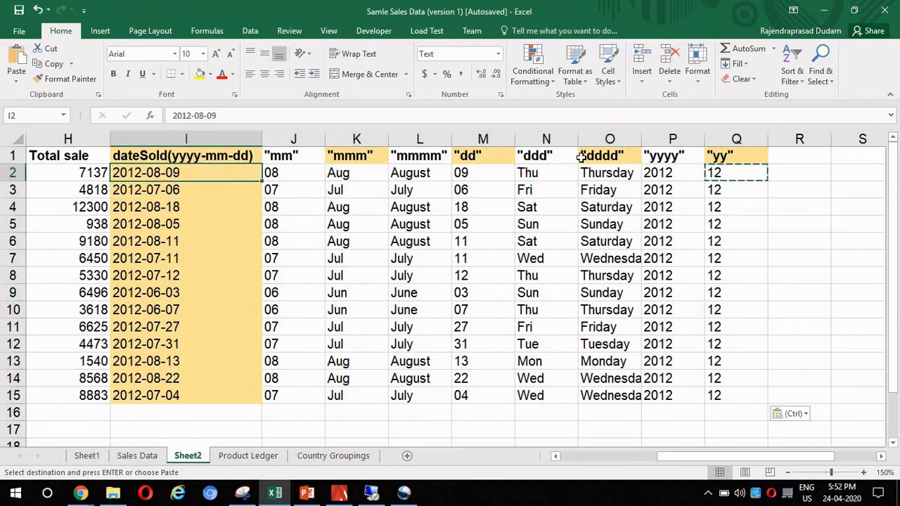
key("Right")
key("Up")
key("Right")
key("Right")
key("Left")
key("Left")
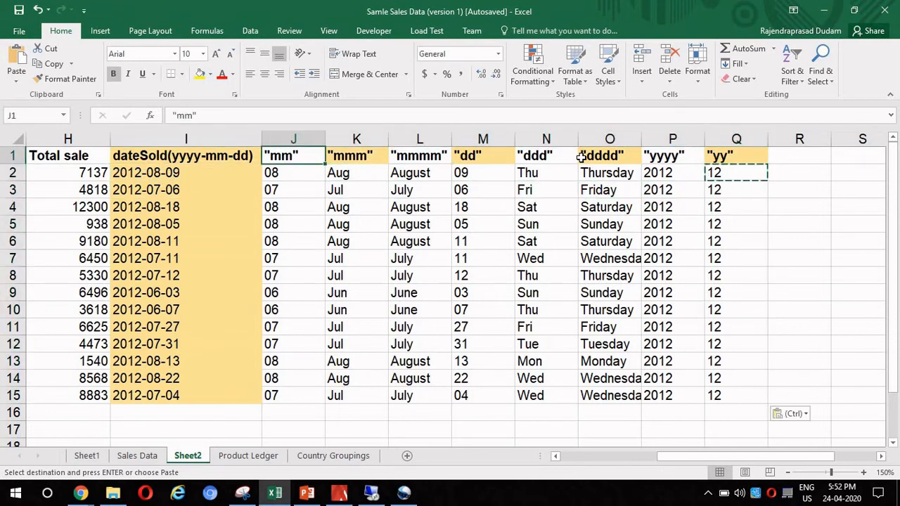
key("Right")
key("Left")
key("ctrl+space")
key("Right")
key("Right")
key("Right")
key("ctrl+space")
key("Right")
- Insert two blank columns between the dateSold(yyyy-mm-dd) and "mm" columns, and widen the new column J
key("Right")
key("ctrl+space")
key("Right")
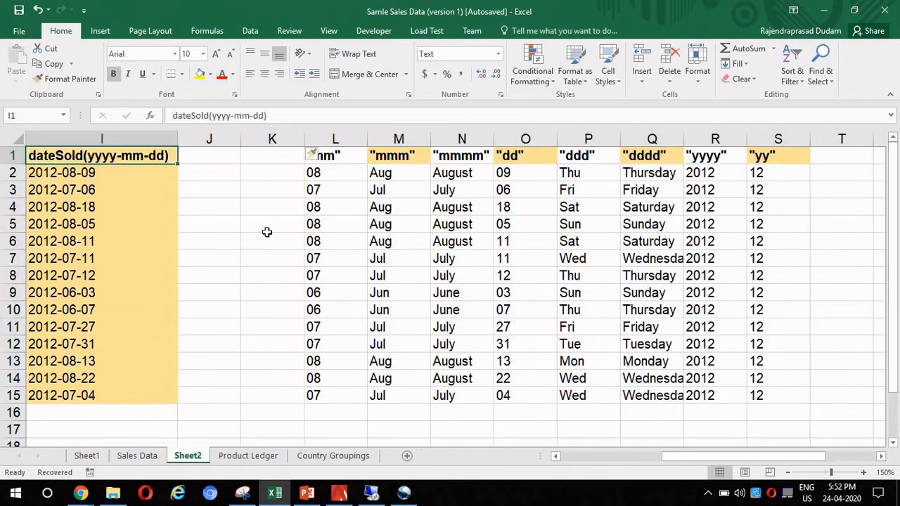
key("Right")
key("Right")
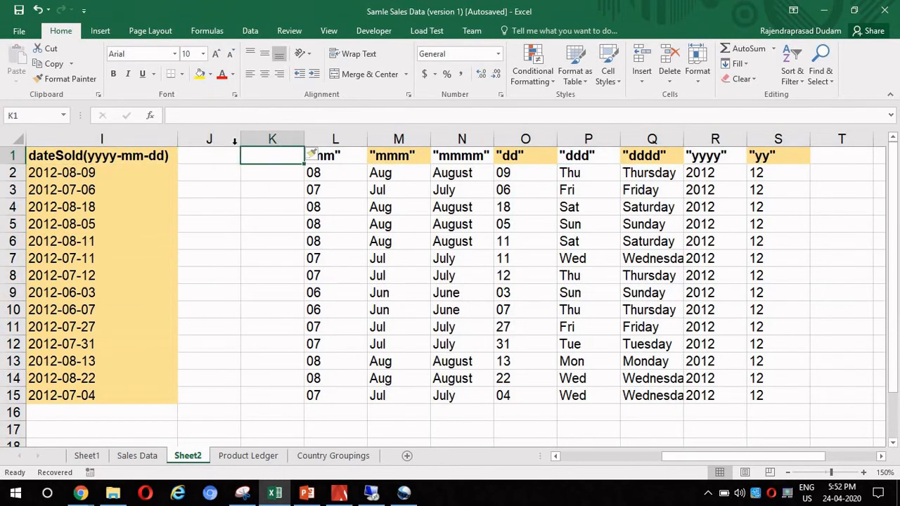
left_click_drag(240, 138, 264, 138)
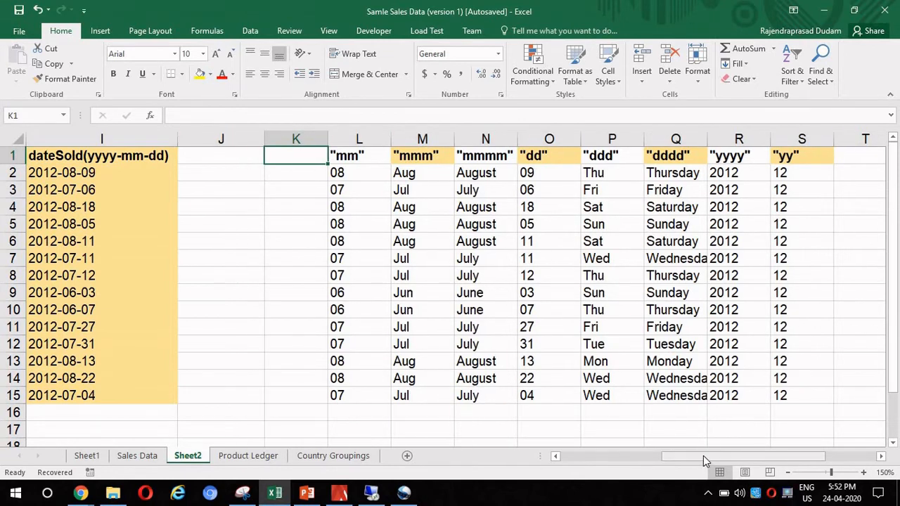
left_click_drag(702, 456, 690, 456)
- Enter the header "dd-mm-yyyy", including the quotation marks, in cell J1
left_click(294, 216)
key("Left")
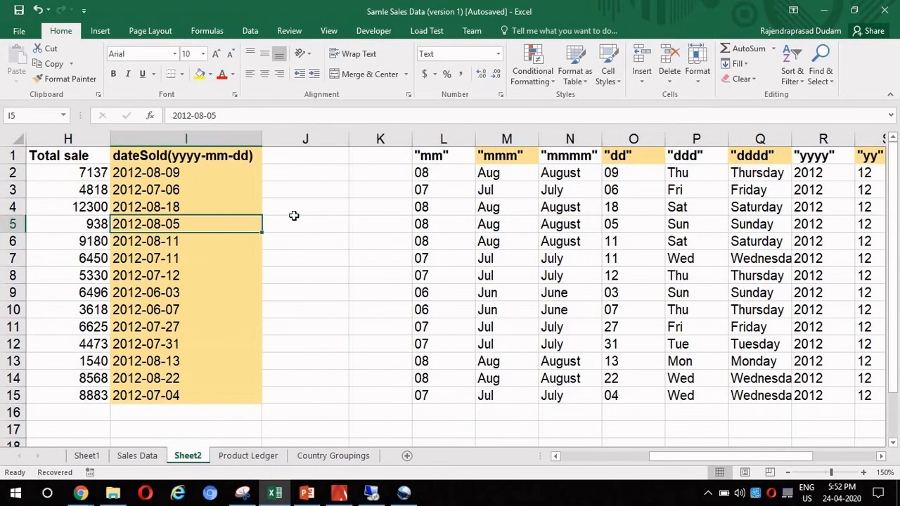
key("Up")
key("Up")
key("Up")
key("Up")
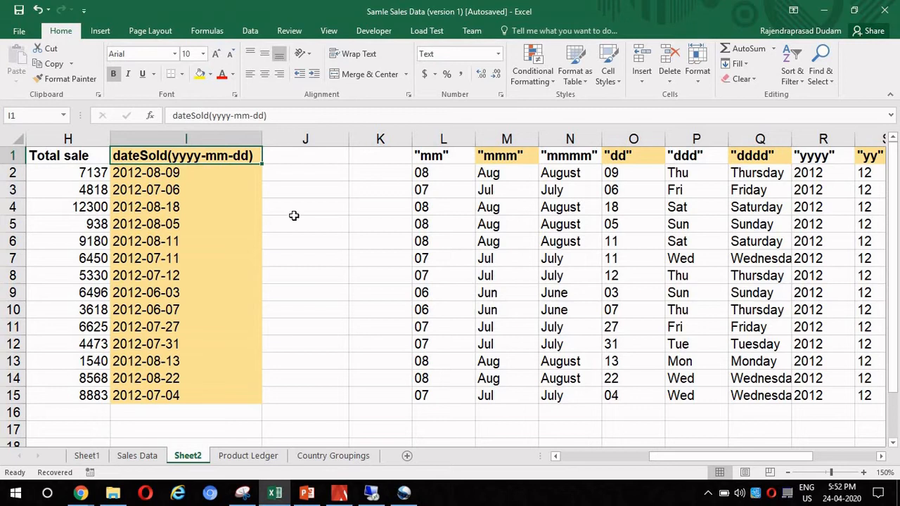
key("Right")
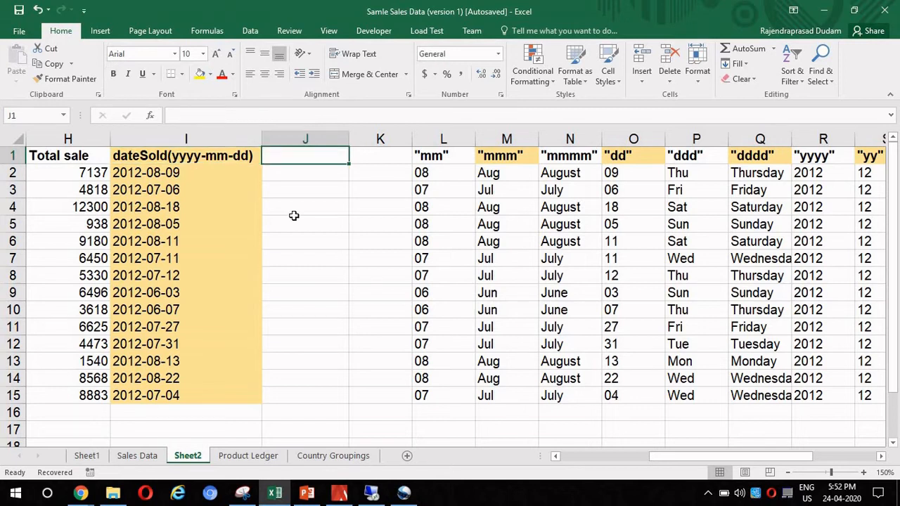
type("\"")
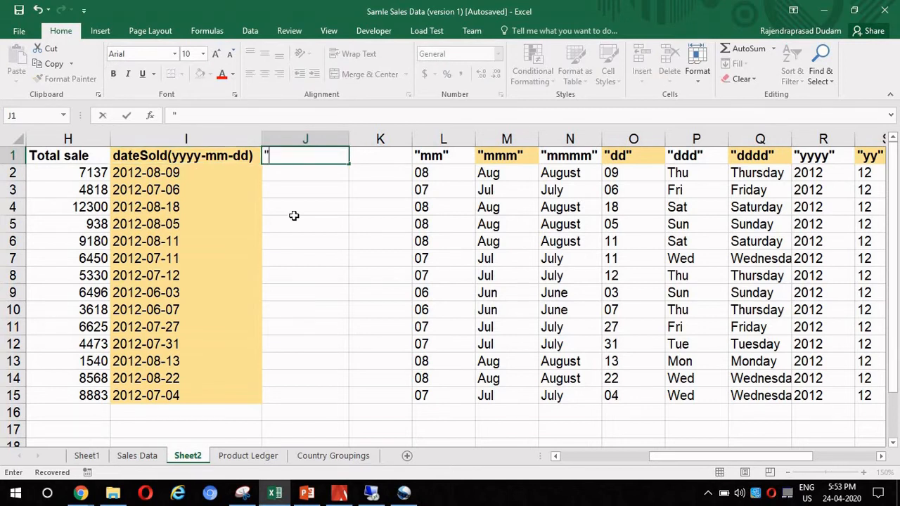
type("dd-mm-yyyy\"")
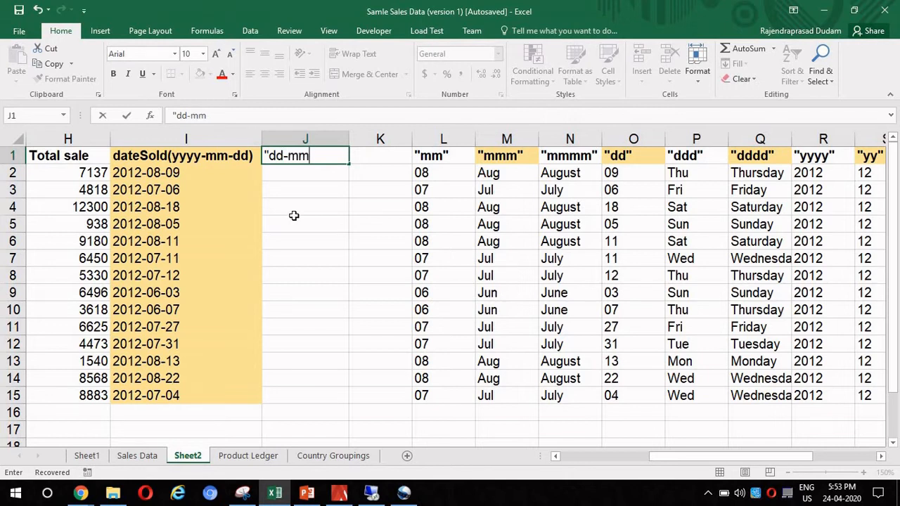
key("Return")
- Enter the formula =TEXT(I2,"dd-mm-yyyy") in cell J2 to reformat the date as day-month-year
type("=te")
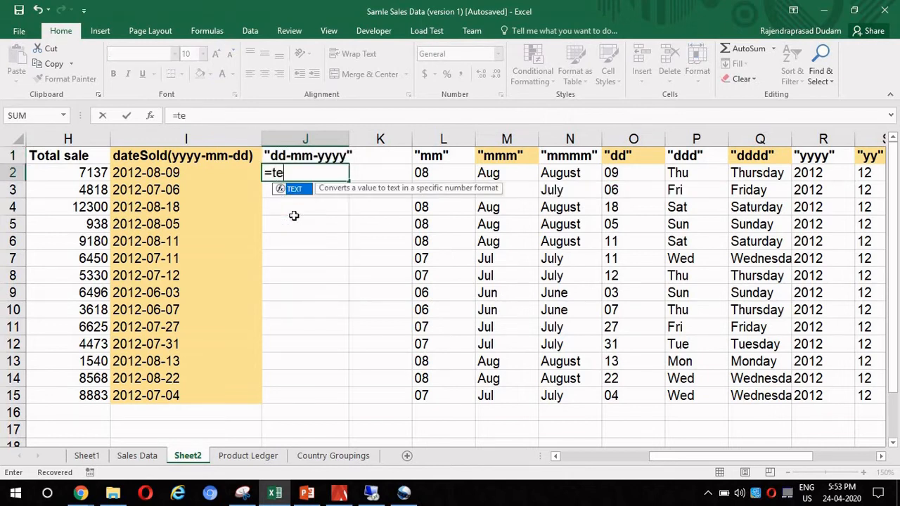
key("Tab")
key("Left")
type(",\"")
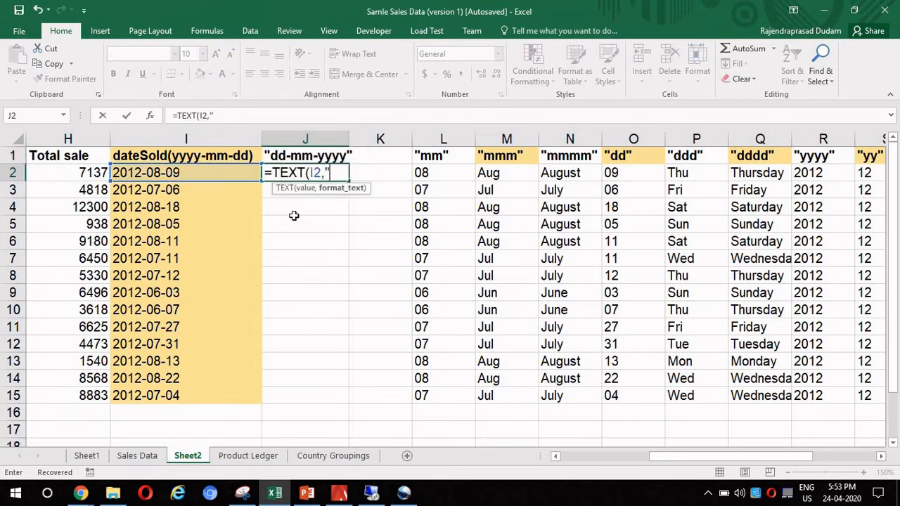
type("dd-mmm")
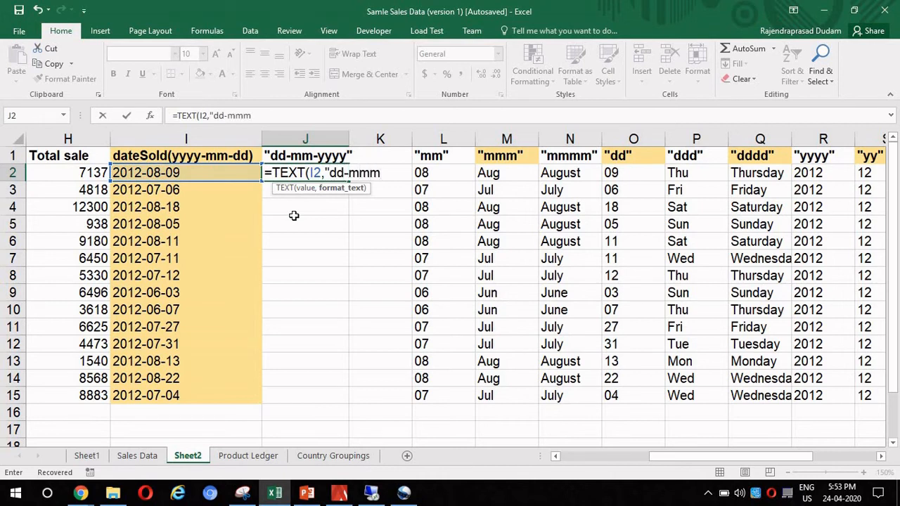
key("BackSpace")
type("-yyyy\")")
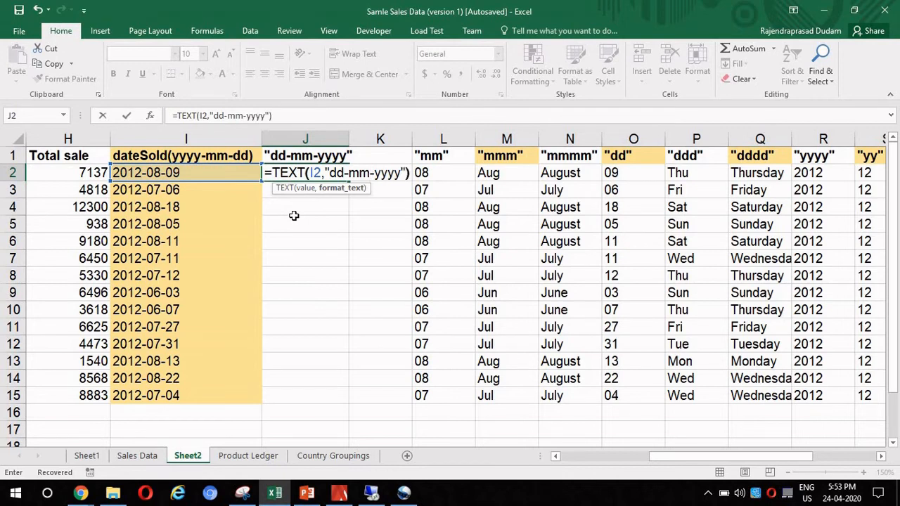
key("Return")
- Copy the dd-mm-yyyy formula from J2 down through J15
key("Up")
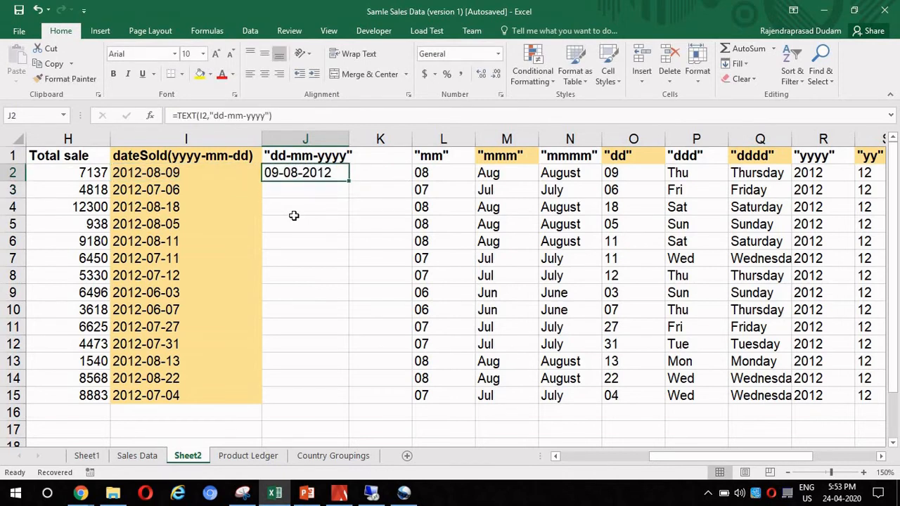
key("ctrl+c")
key("Down")
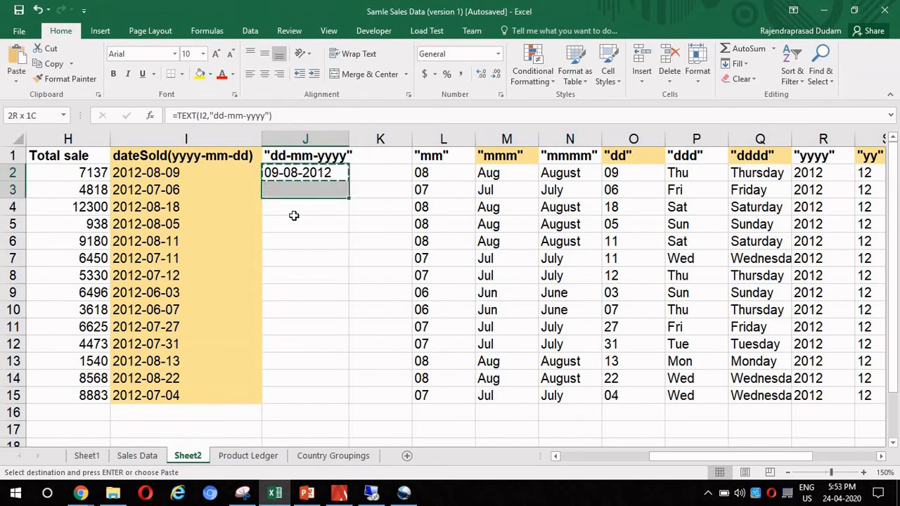
key("shift+Down")
key("shift+Down")
key("shift+Down")
key("shift+Down")
key("shift+Down")
key("shift+Down")
key("shift+Down")
key("shift+Down")
key("shift+Down")
key("shift+Down")
key("shift+Down")
key("shift+Down")
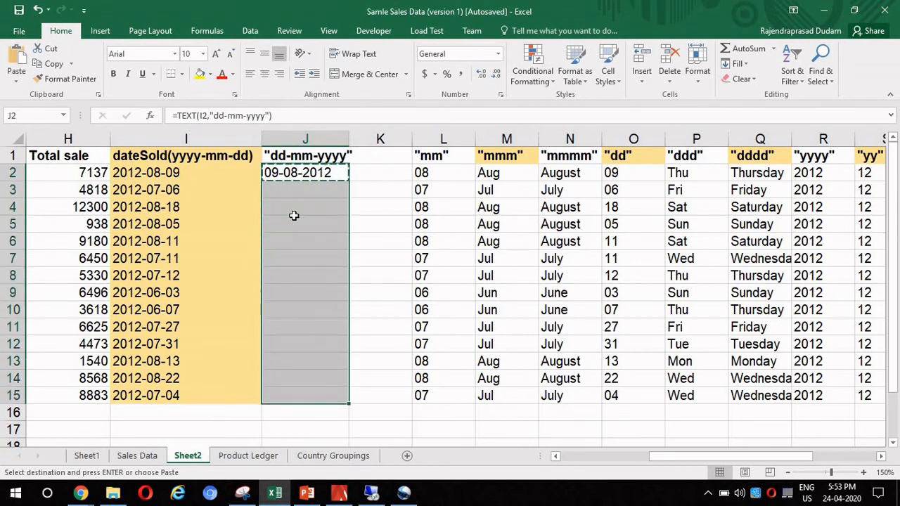
key("ctrl+v")
- Fit column J to its contents and widen the empty column K
key("Up")
key("Up")
key("Right")
double_click(349, 139)
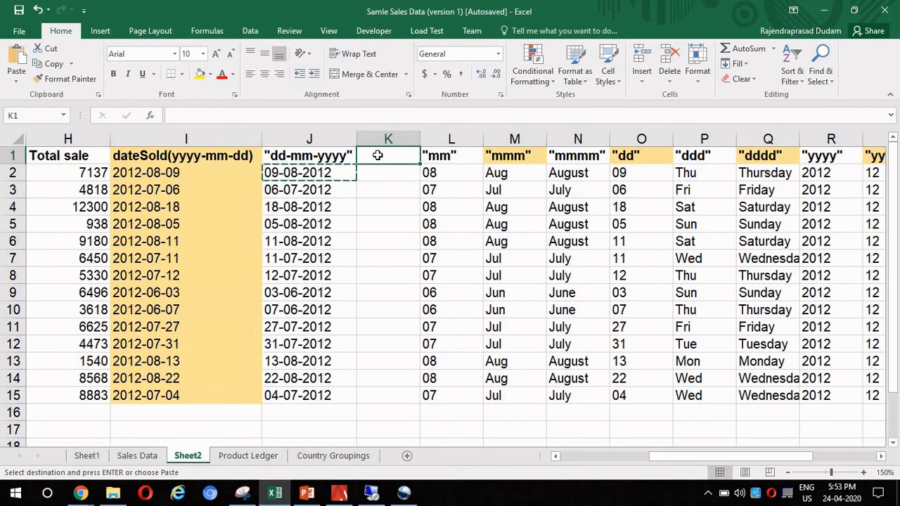
left_click_drag(421, 139, 444, 139)
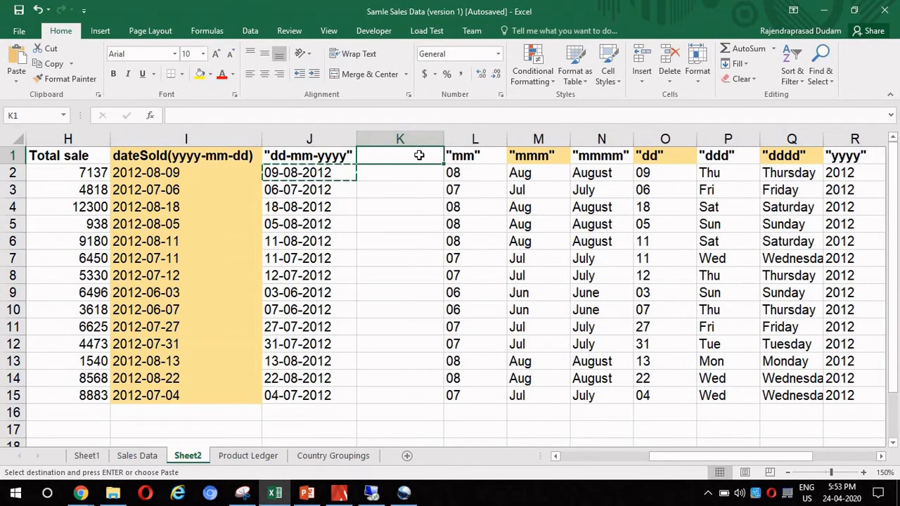
- Enter the header "mm-yy", including the quotation marks, in cell K1
type("\"")
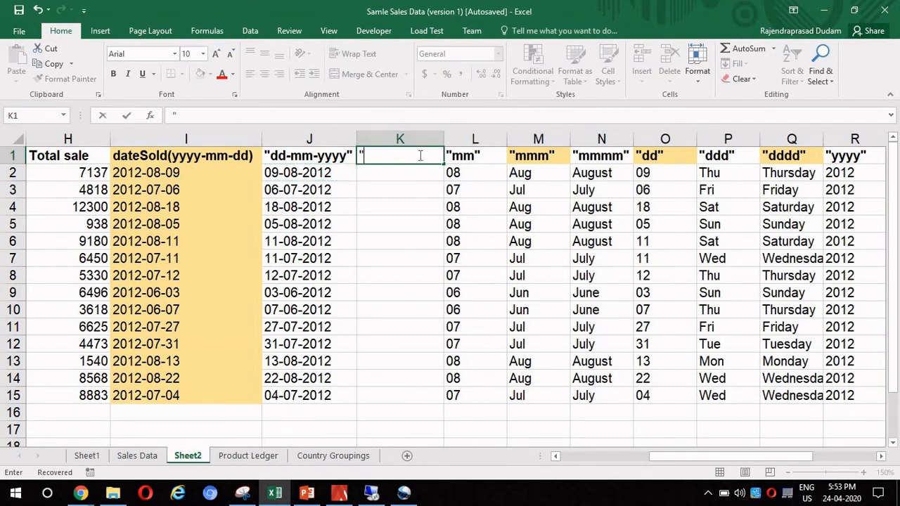
type("mm-yy\"")
key("Return")
- Enter the formula =TEXT(I2,"mm-yy") in cell K2 to show the sale date as month and two-digit year
type("=te")
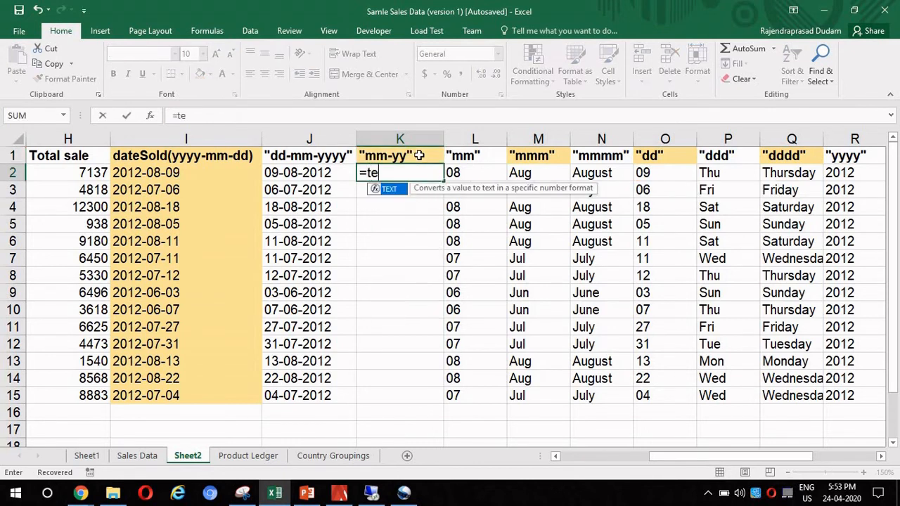
key("Tab")
key("Left")
key("Left")
type(",\"")
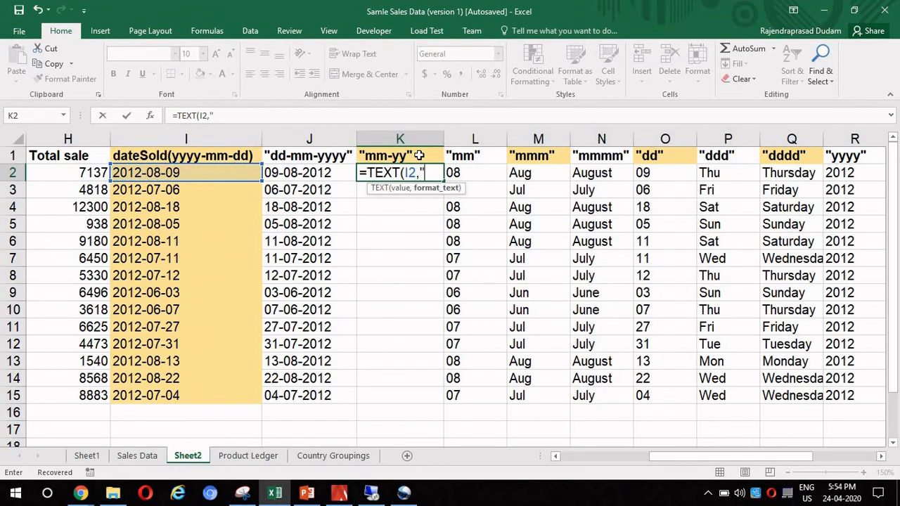
type("mm-")
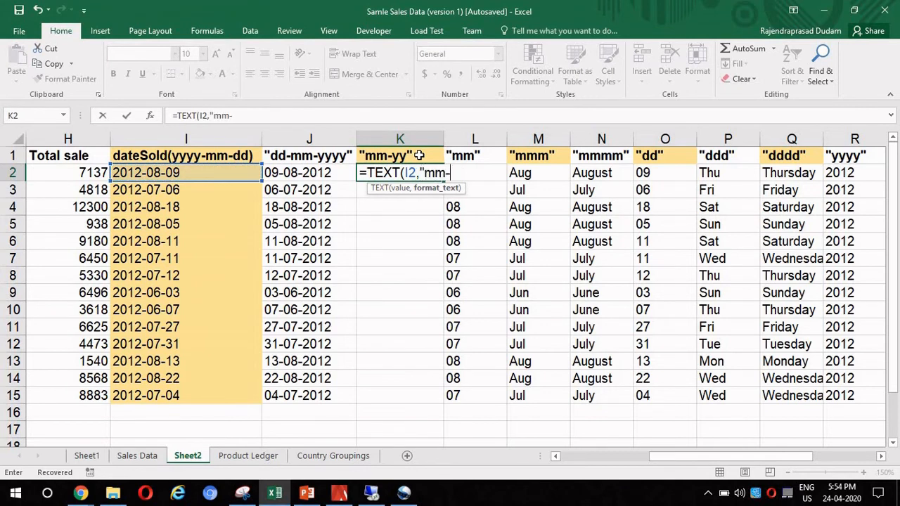
type("yy\")")
key("ctrl+Return")
- Copy the mm-yy formula from K2 down through K15
key("ctrl+c")
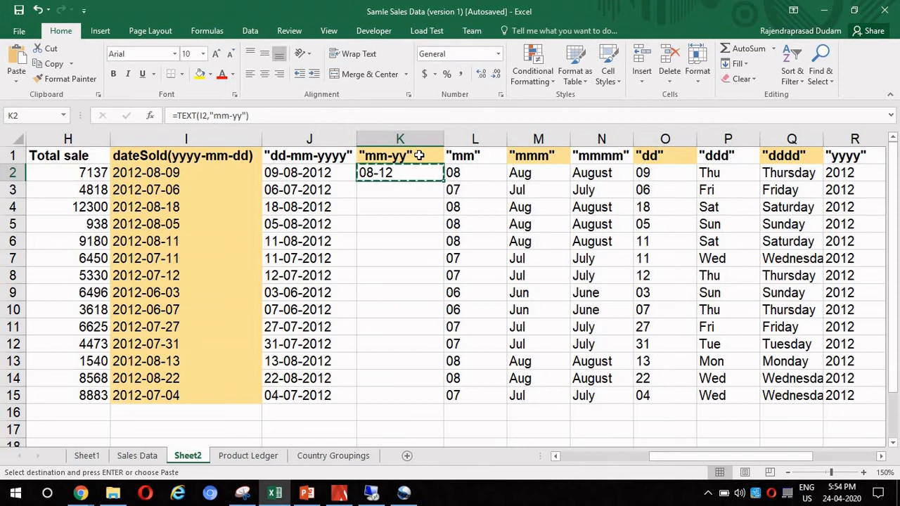
key("shift+Down")
key("shift+Down")
key("shift+Down")
key("shift+Down")
key("shift+Down")
key("shift+Down")
key("shift+Down")
key("shift+Down")
key("shift+Down")
key("shift+Down")
key("shift+Down")
key("shift+Down")
key("shift+Down")
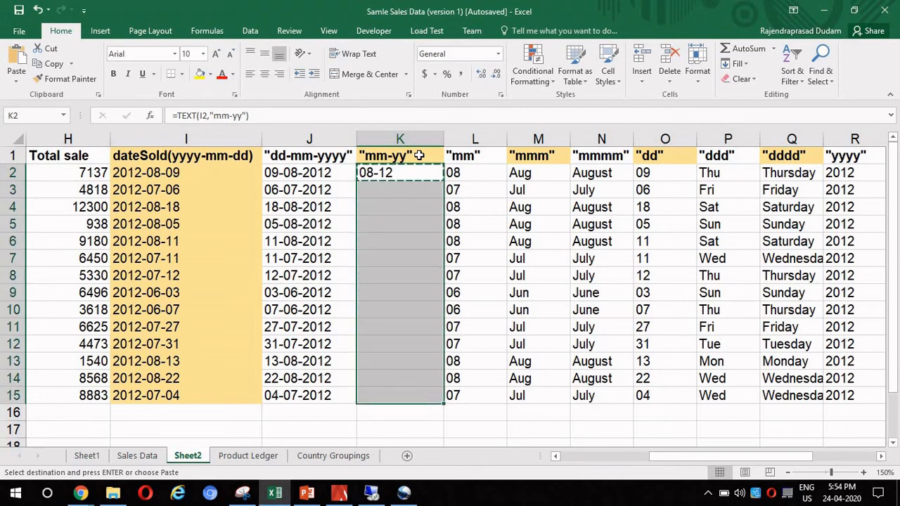
key("ctrl+v")
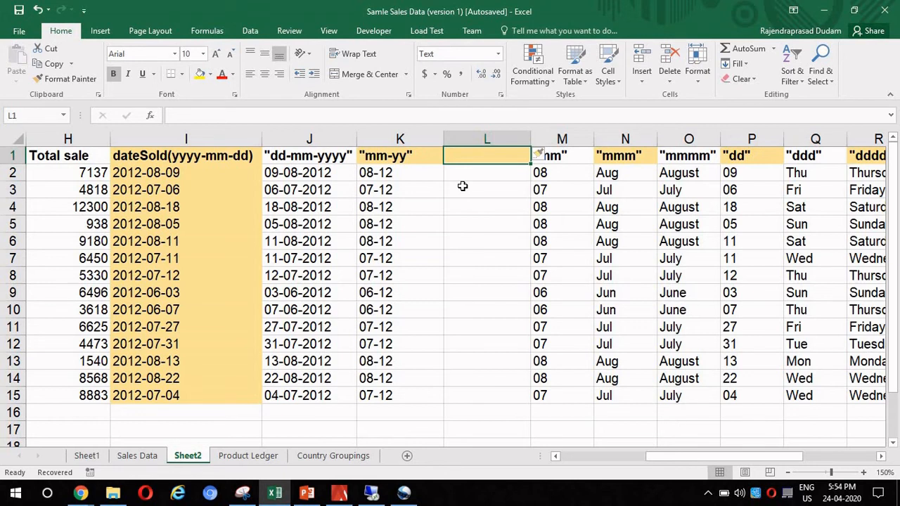
- Enter the header "mmm-yy", including the quotation marks, in cell L1
type("\"")
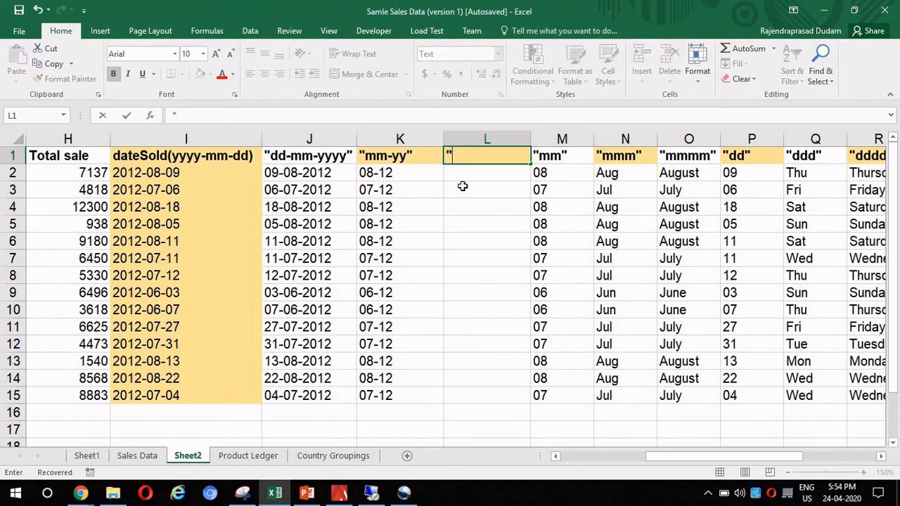
type("mmm-yy\"")
key("Return")
- Enter the formula =TEXT(I2,"mmm-yy") in cell L2 to show the sale date as abbreviated month and two-digit year
type("=te")
key("Tab")
key("Left")
key("Left")
key("Left")
type(",\"")
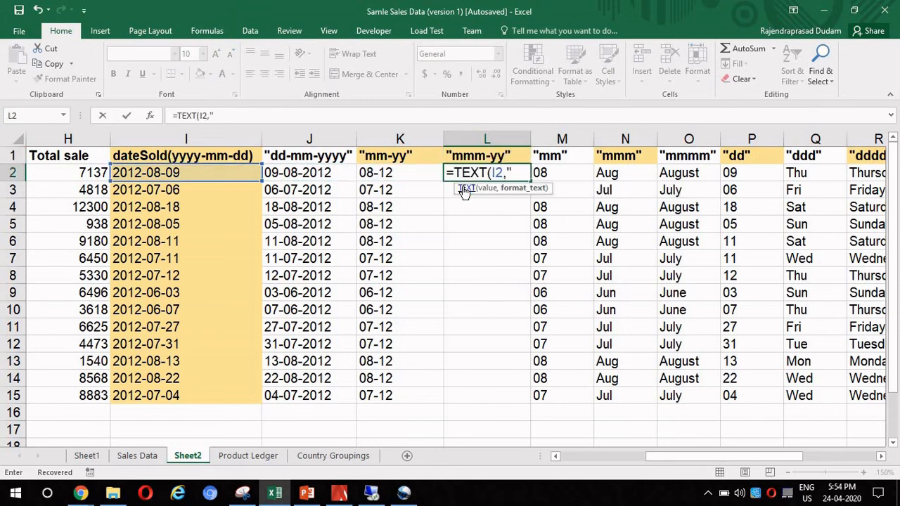
type("mmm-")
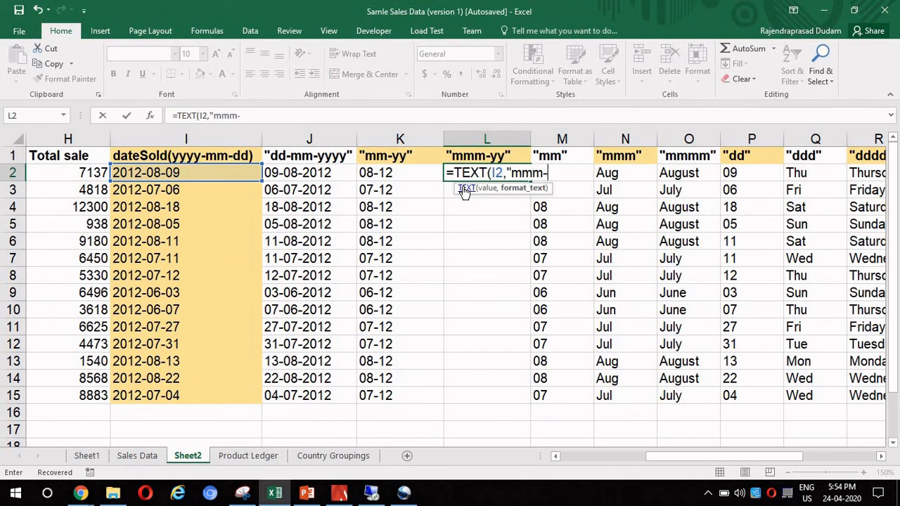
type("yy\")")
key("Return")
- Copy the mmm-yy formula from L2 down to L3:L15
key("Up")
key("ctrl+c")
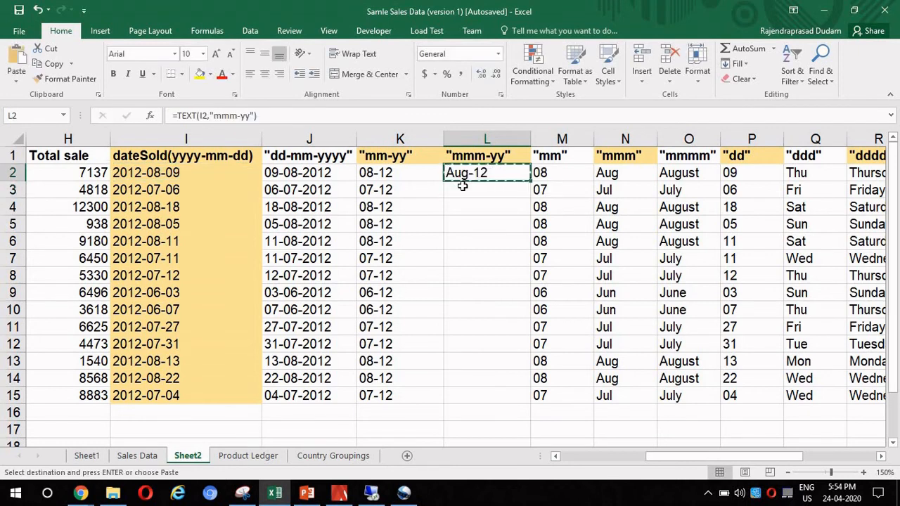
key("Down")
key("shift+Down")
key("shift+Down")
key("shift+Down")
key("shift+Down")
key("shift+Down")
key("shift+Down")
key("shift+Down")
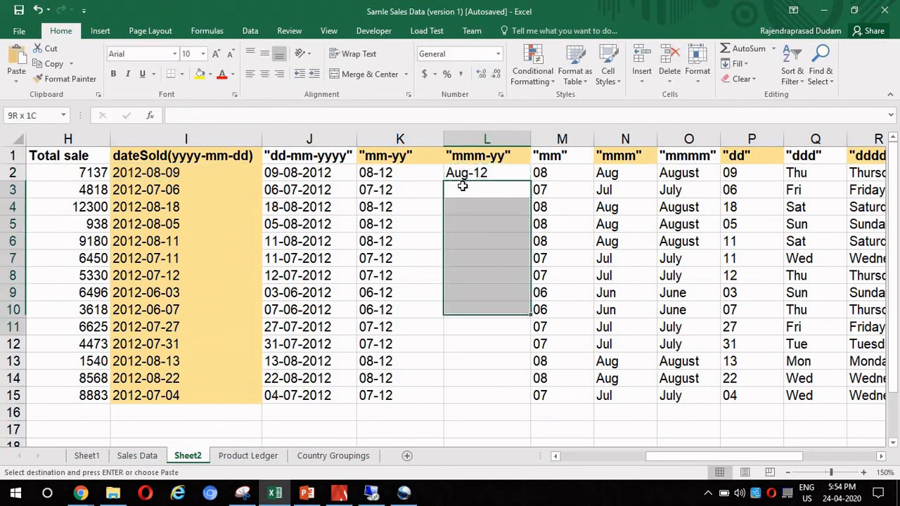
key("shift+Down")
key("shift+Down")
key("shift+Down")
key("shift+Down")
key("shift+Down")
key("ctrl+v")
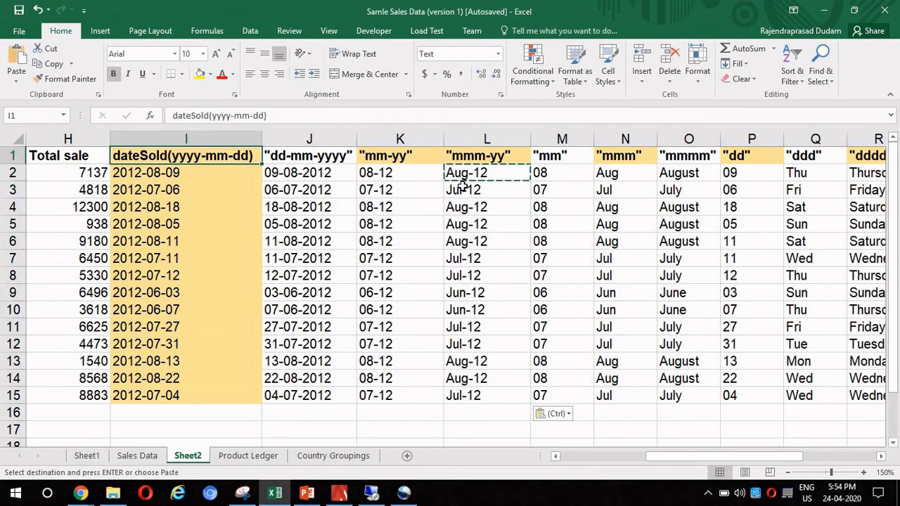
- Review the date format headers across row 1, from "dd-mm-yyyy" to "yy", alongside their converted dates
key("Right")
key("Right")
key("Right")
key("Right")
key("Right")
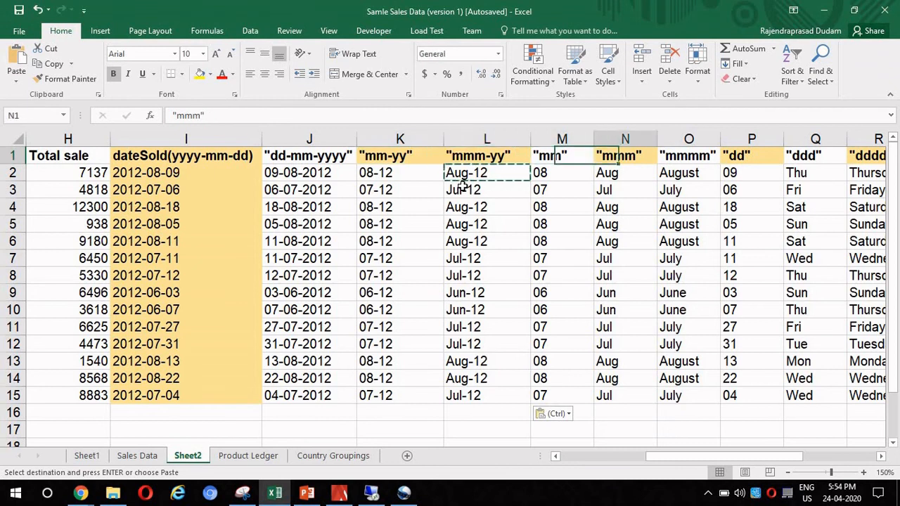
key("Right")
key("Right")
key("Right")
key("Right")
key("Right")
key("Left")
key("Left")
key("Left")
key("Left")
key("Left")
key("Left")
key("Left")
key("Left")
key("Left")
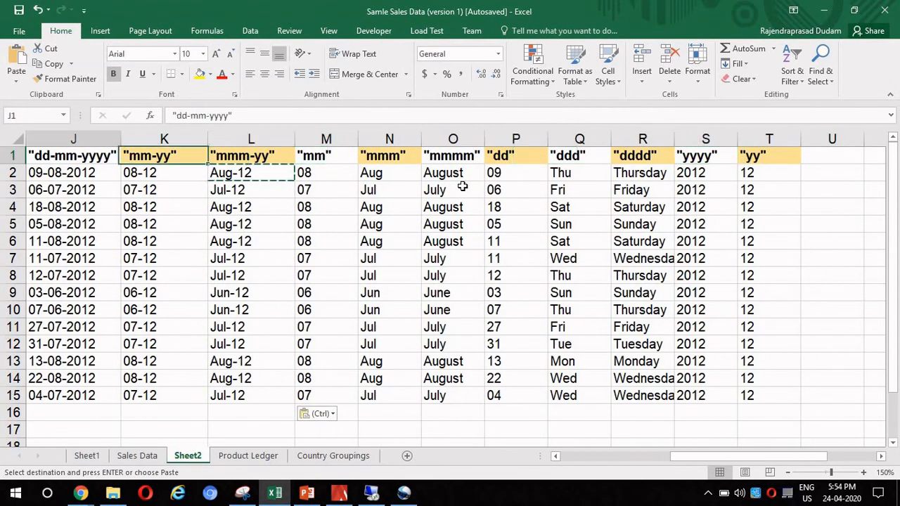
key("ctrl+shift+Left")
key("ctrl+shift+Right")
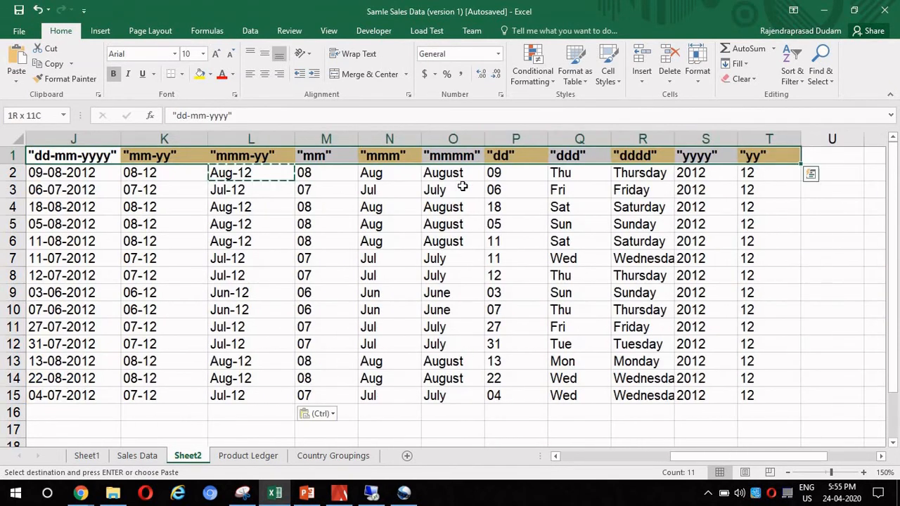
key("Left")
key("Right")
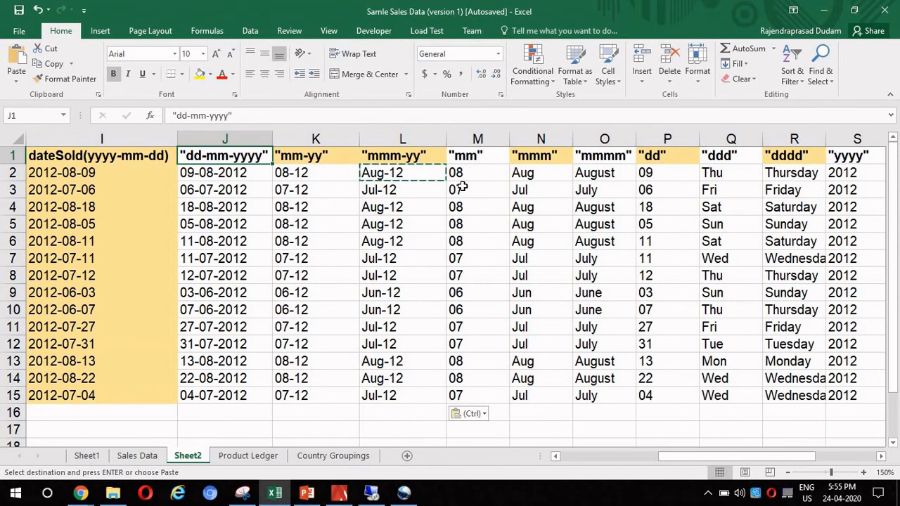